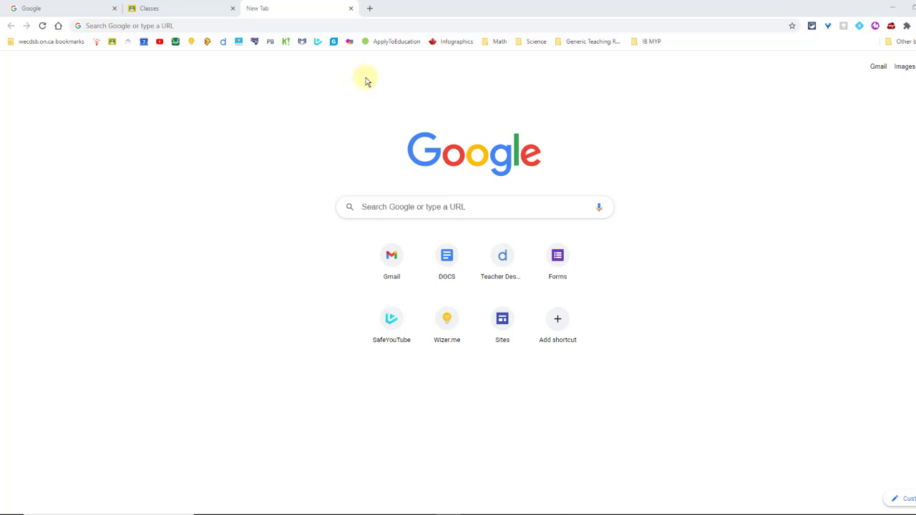
- Open TeacherMade from the bookmark and sign in with the listed Google account
{"action": "left_click", "coordinate": [350, 41]}
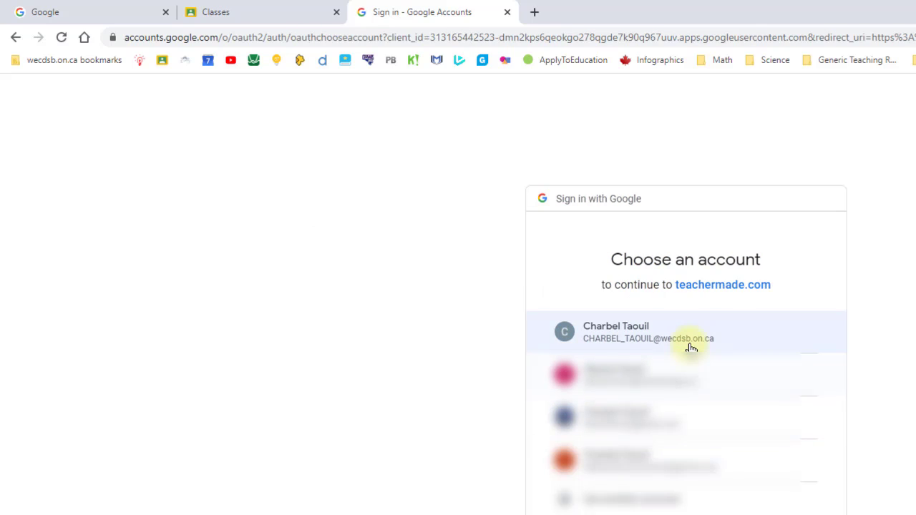
{"action": "left_click", "coordinate": [687, 339]}
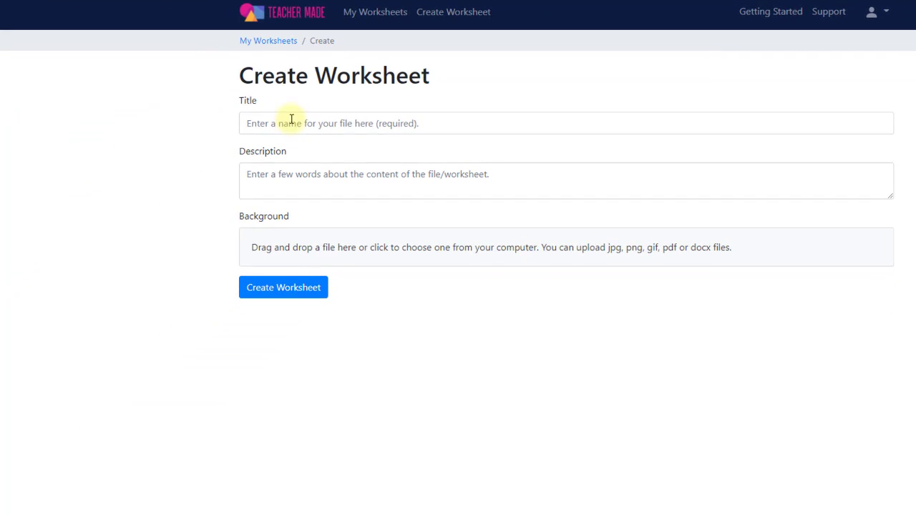
- Pick the quiz file from Google Drive > My Drive as the worksheet background
{"action": "left_click", "coordinate": [134, 231]}
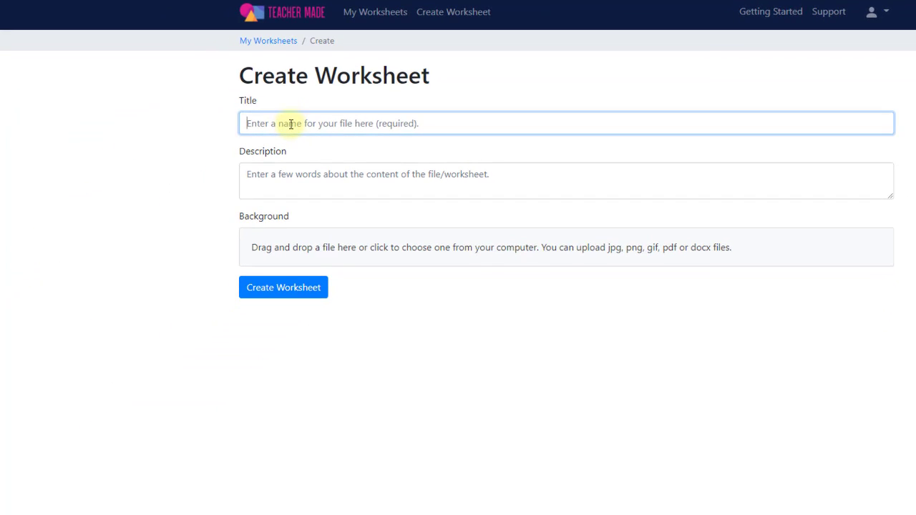
{"action": "left_click", "coordinate": [306, 246]}
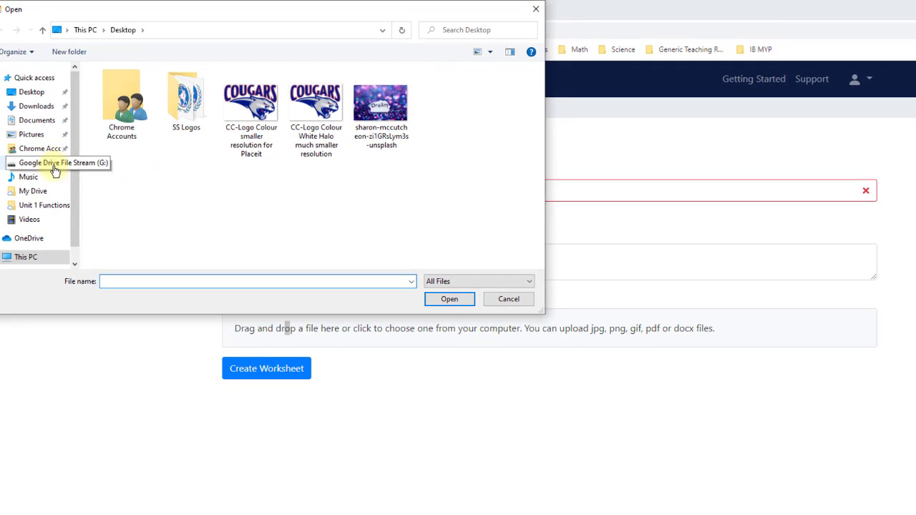
{"action": "left_click", "coordinate": [21, 163]}
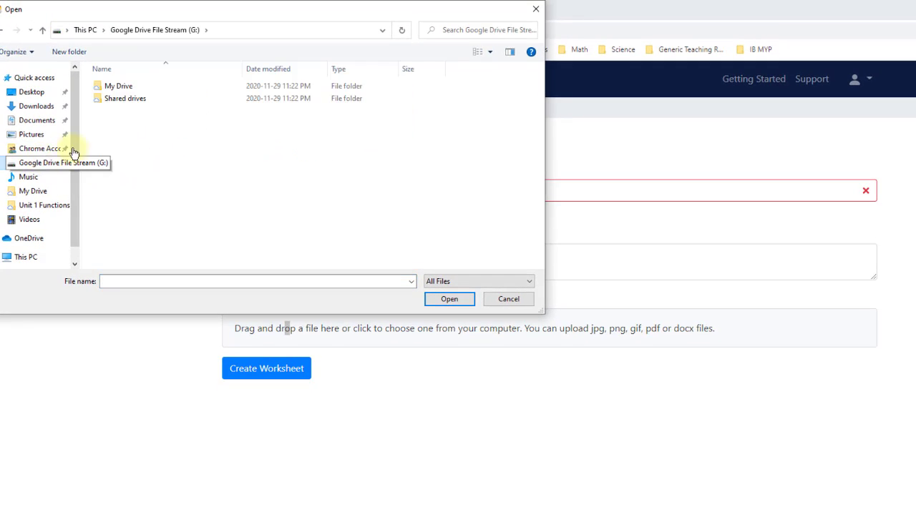
{"action": "double_click", "coordinate": [111, 87]}
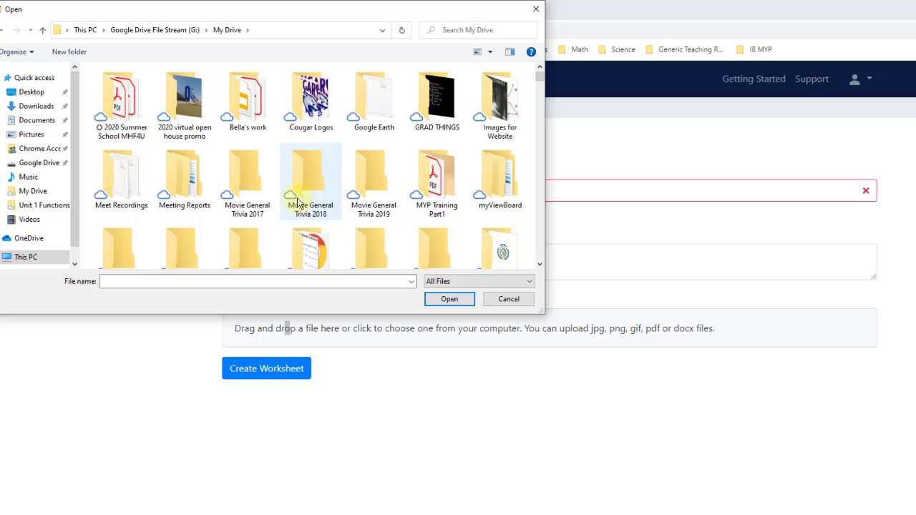
{"action": "scroll", "coordinate": [299, 192], "scroll_direction": "down", "scroll_amount": 3}
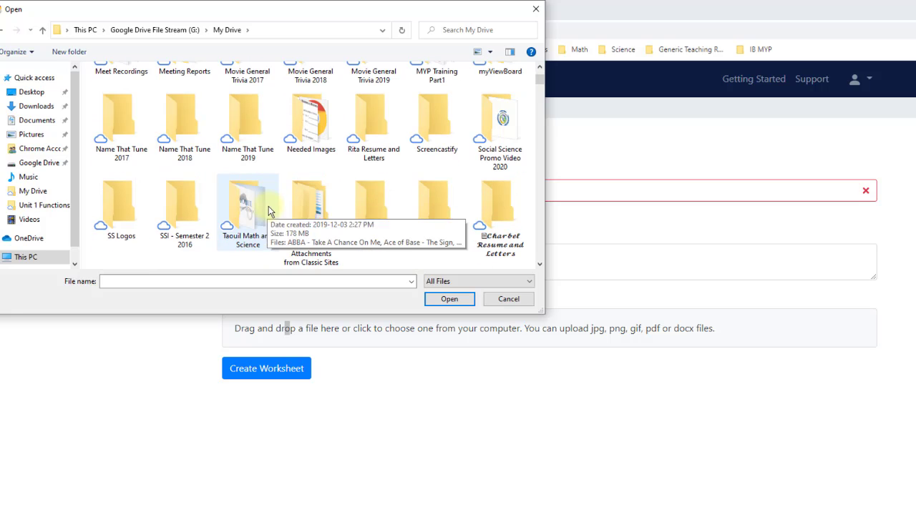
{"action": "scroll", "coordinate": [284, 201], "scroll_direction": "down", "scroll_amount": 2}
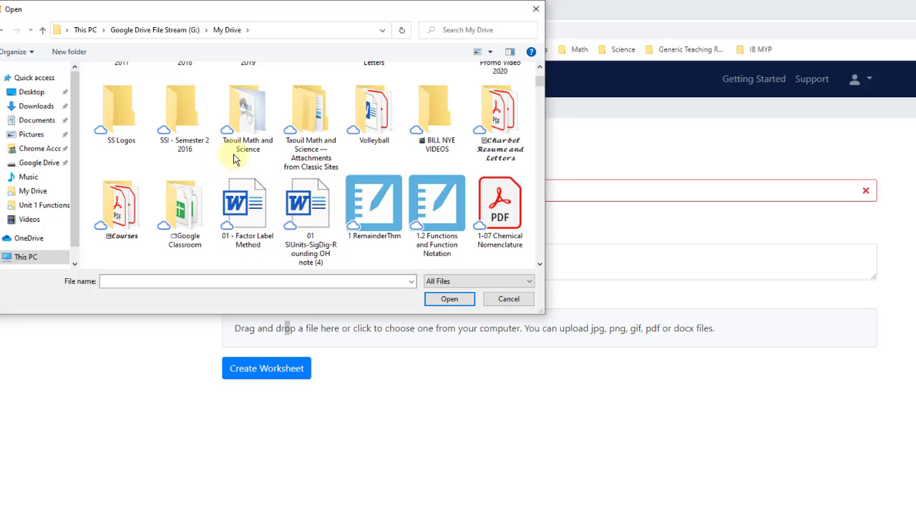
{"action": "double_click", "coordinate": [159, 177]}
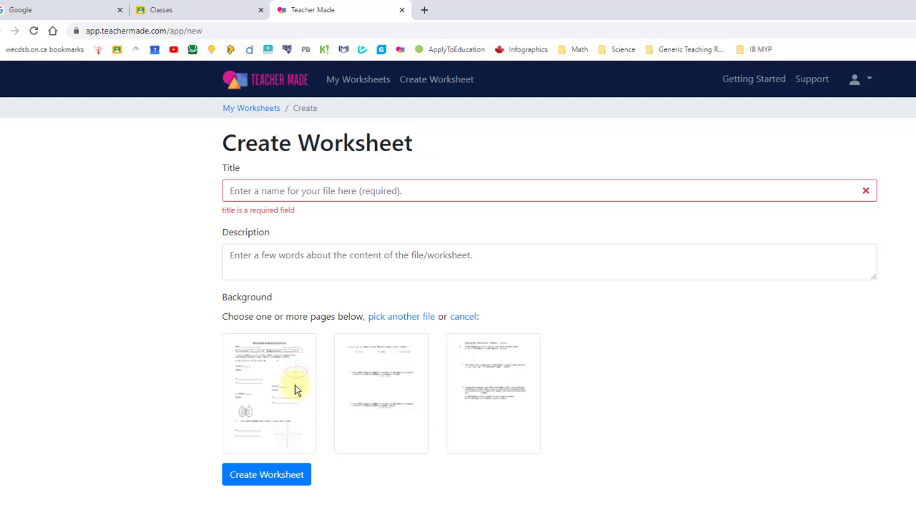
- Select all three quiz pages, title the worksheet 'Unit 1 Quiz', and create it
{"action": "left_click", "coordinate": [255, 381]}
{"action": "left_click", "coordinate": [365, 398]}
{"action": "left_click", "coordinate": [481, 390]}
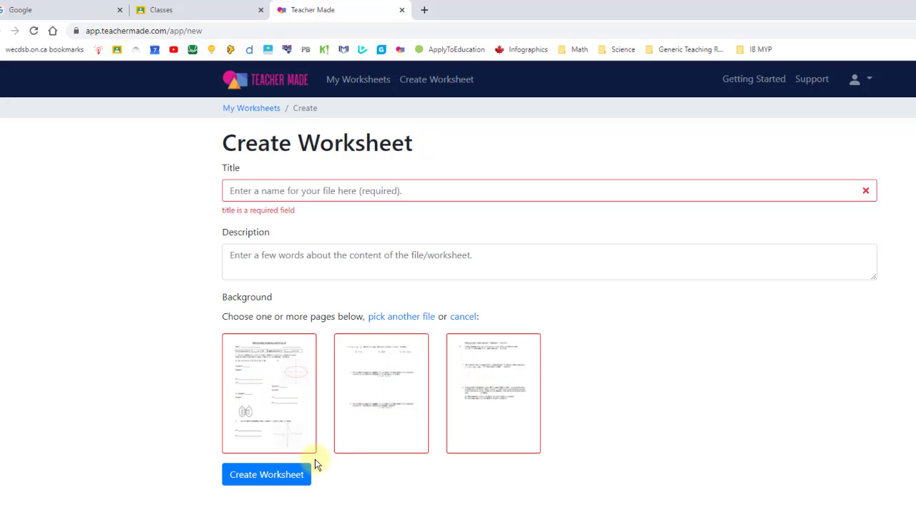
{"action": "left_click", "coordinate": [286, 190]}
{"action": "type", "text": "Unit 1 Quiz"}
{"action": "left_click", "coordinate": [338, 245]}
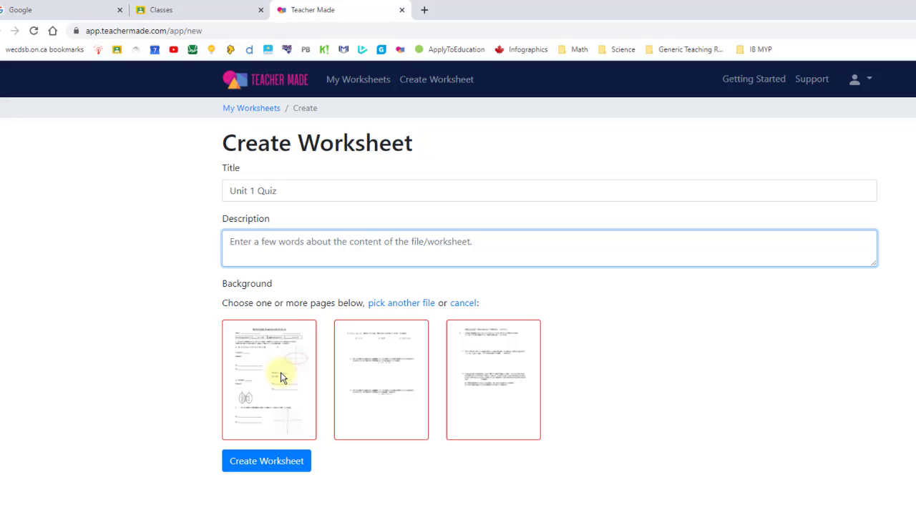
{"action": "left_click", "coordinate": [267, 465]}
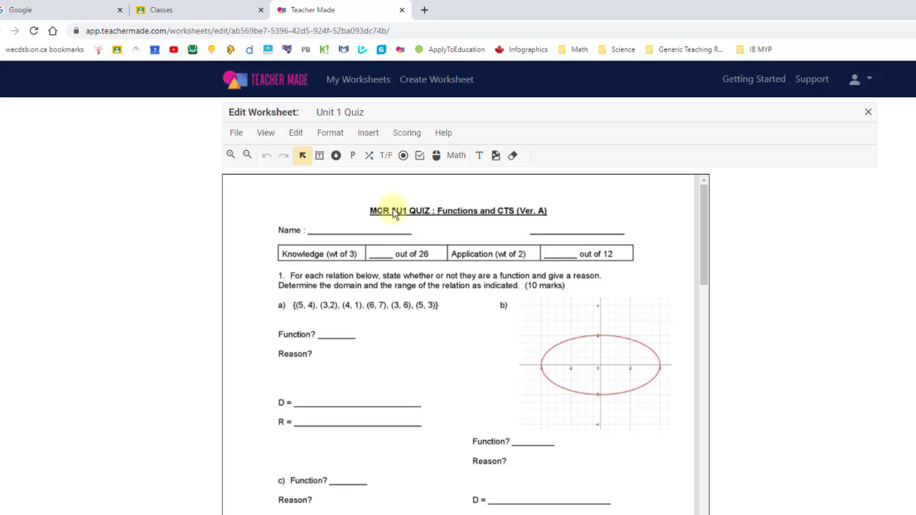
- Cover the score table with a white colour block that has no border
{"action": "left_click", "coordinate": [513, 157]}
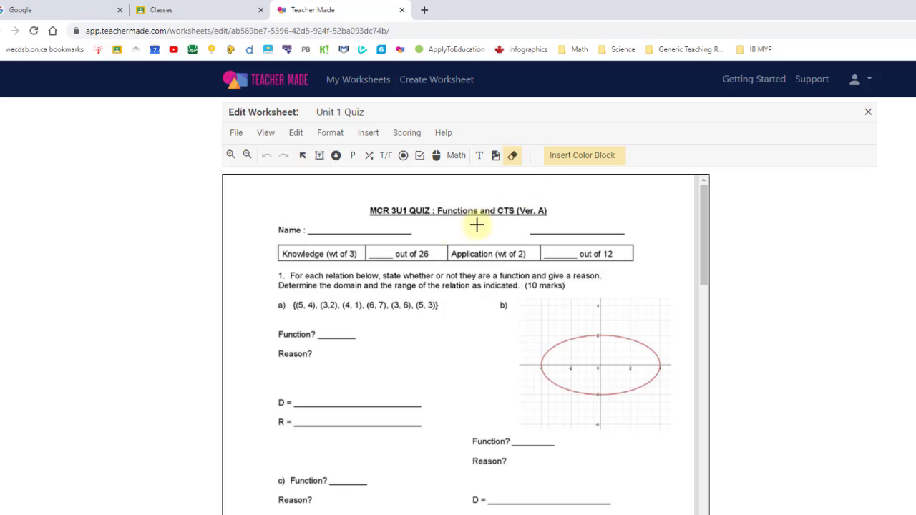
{"action": "left_click_drag", "start_coordinate": [273, 243], "coordinate": [637, 261]}
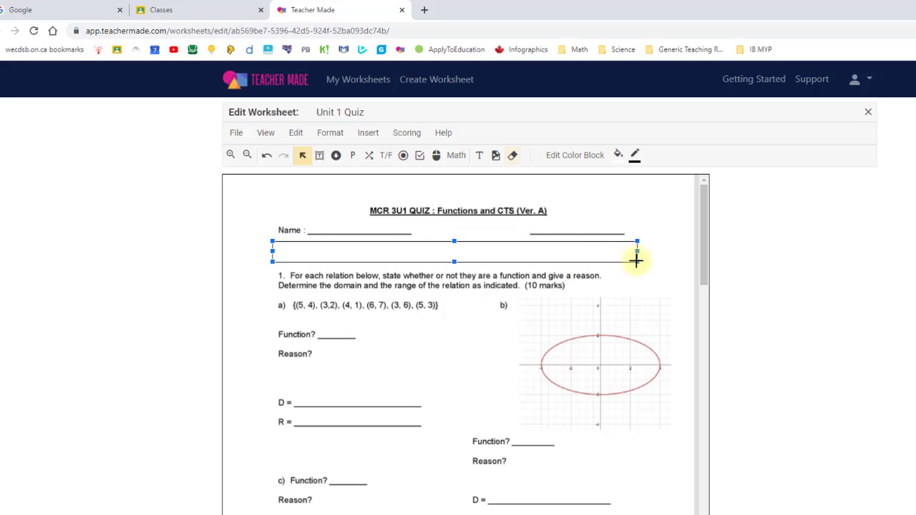
{"action": "left_click", "coordinate": [638, 164]}
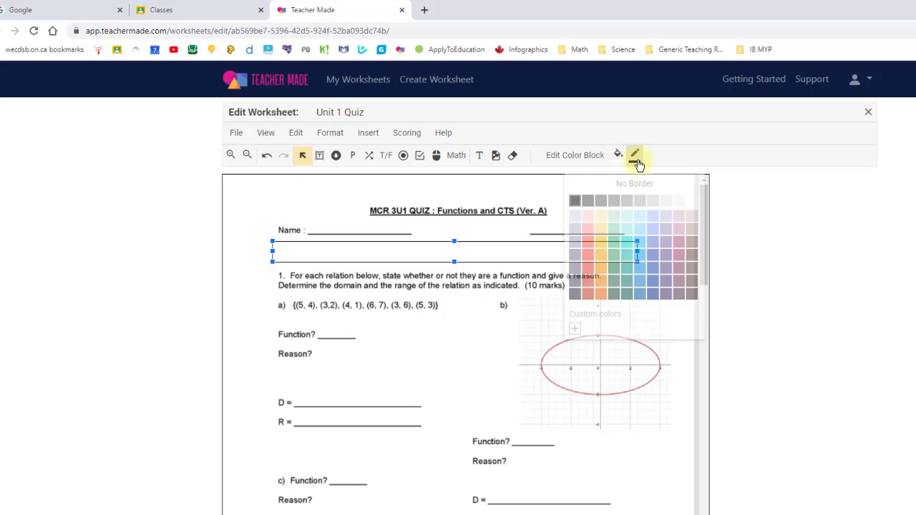
{"action": "left_click", "coordinate": [693, 197]}
{"action": "left_click", "coordinate": [673, 282]}
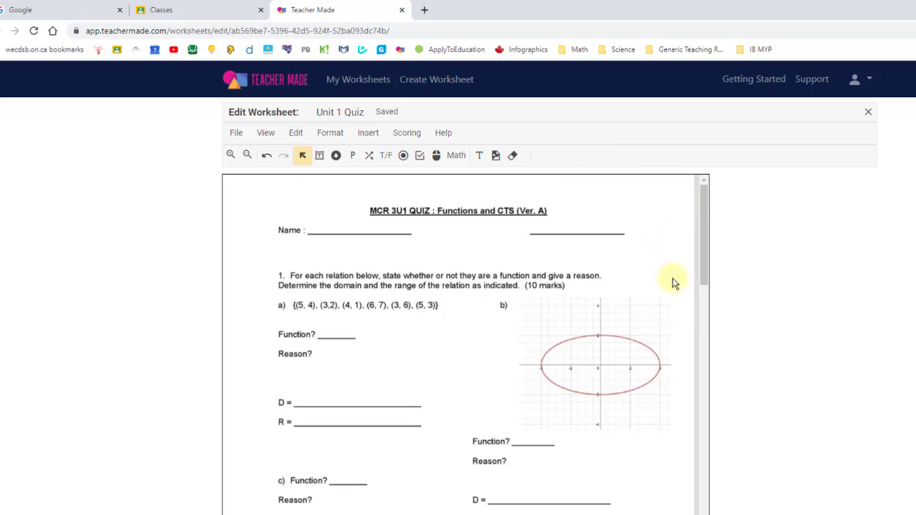
- Duplicate the colour block, then move and widen the copy over the Name line
{"action": "left_click", "coordinate": [459, 250]}
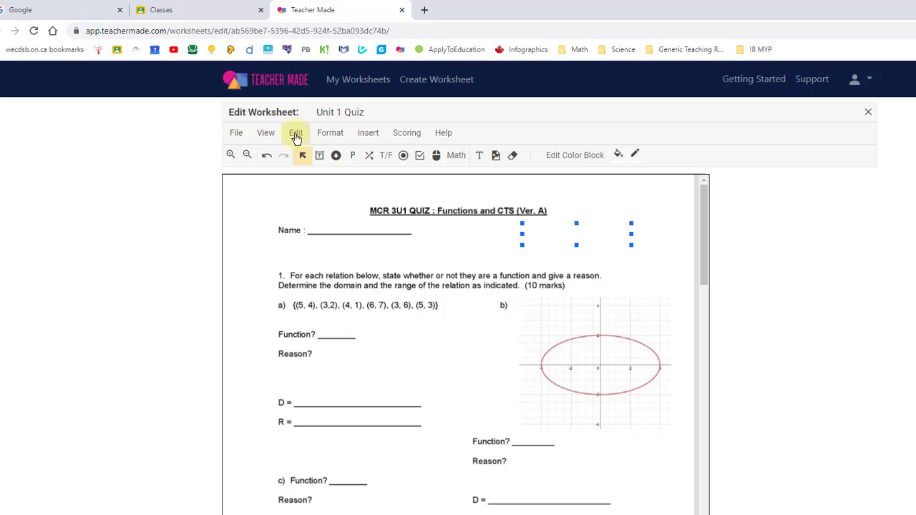
{"action": "left_click", "coordinate": [295, 136]}
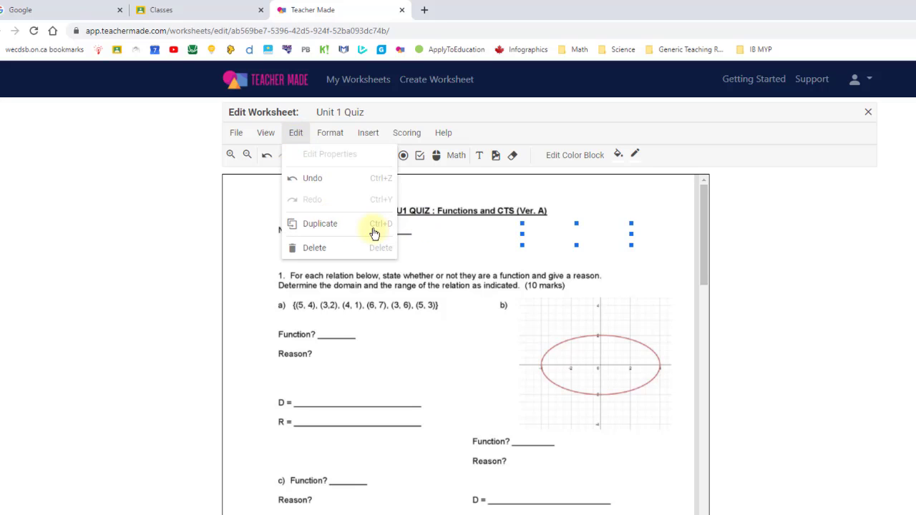
{"action": "left_click", "coordinate": [335, 228]}
{"action": "left_click_drag", "start_coordinate": [584, 249], "coordinate": [321, 232]}
{"action": "left_click_drag", "start_coordinate": [380, 229], "coordinate": [422, 234]}
{"action": "left_click", "coordinate": [613, 284]}
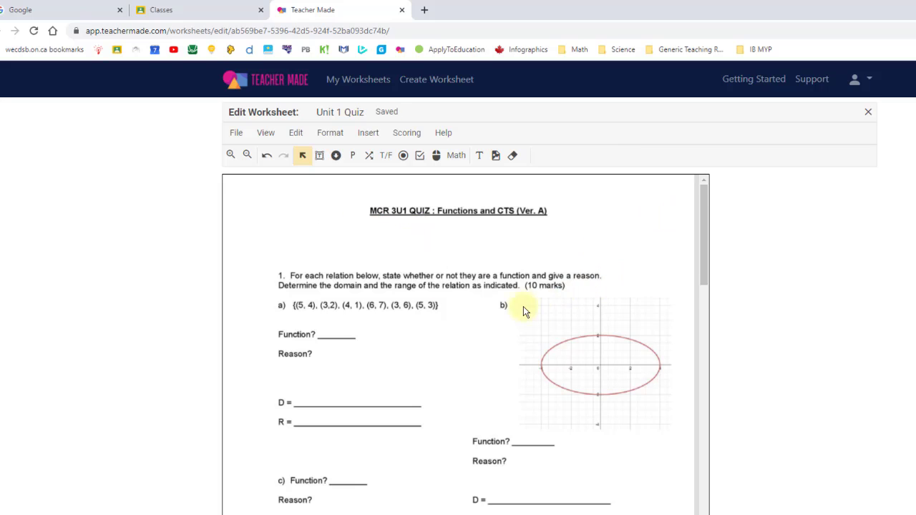
- Place a dropdown on the first Function? blank and widen it across the blank
{"action": "scroll", "coordinate": [430, 297], "scroll_direction": "down", "scroll_amount": 1}
{"action": "scroll", "coordinate": [337, 288], "scroll_direction": "up", "scroll_amount": 1}
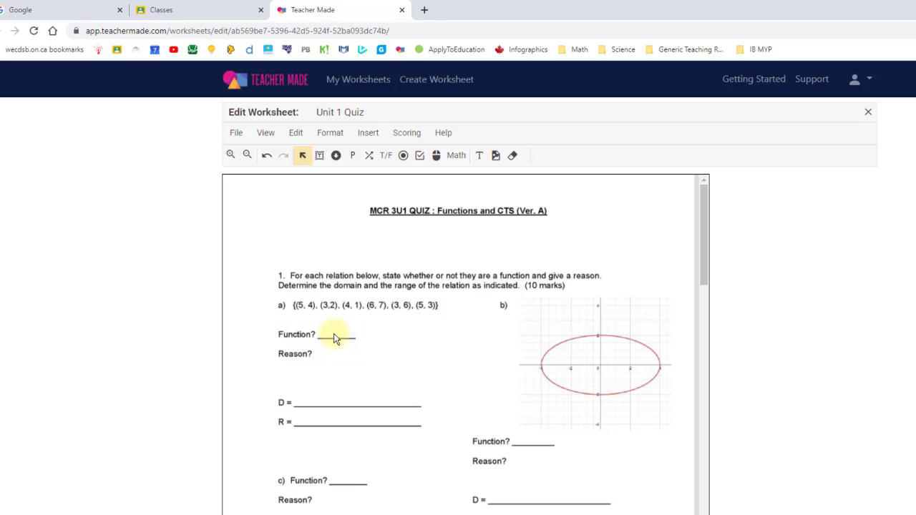
{"action": "left_click", "coordinate": [336, 156]}
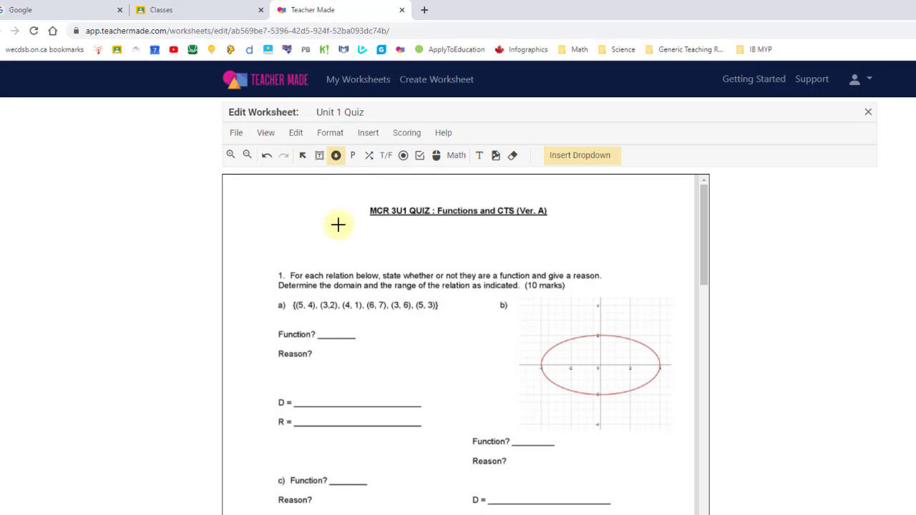
{"action": "left_click", "coordinate": [320, 328]}
{"action": "left_click_drag", "start_coordinate": [339, 332], "coordinate": [359, 333]}
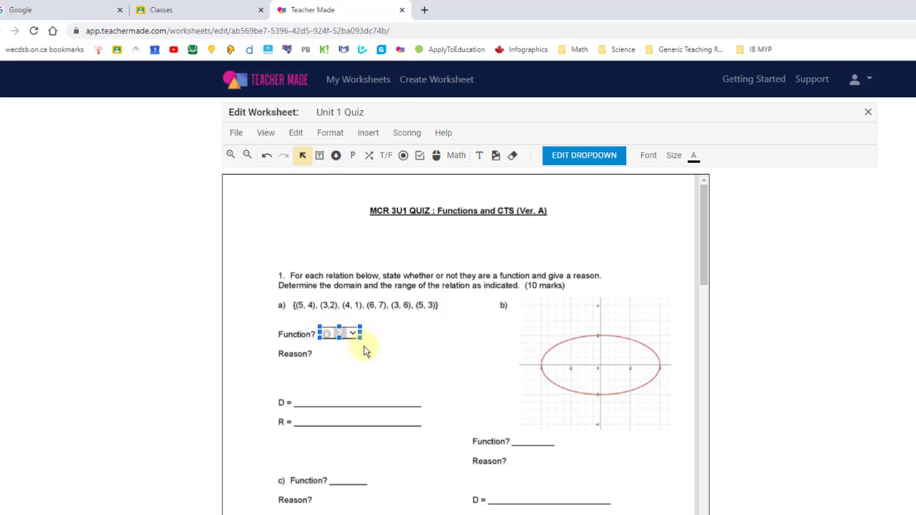
- Give the dropdown choices Yes and No, with No correct and 1 point, then save
{"action": "left_click", "coordinate": [591, 162]}
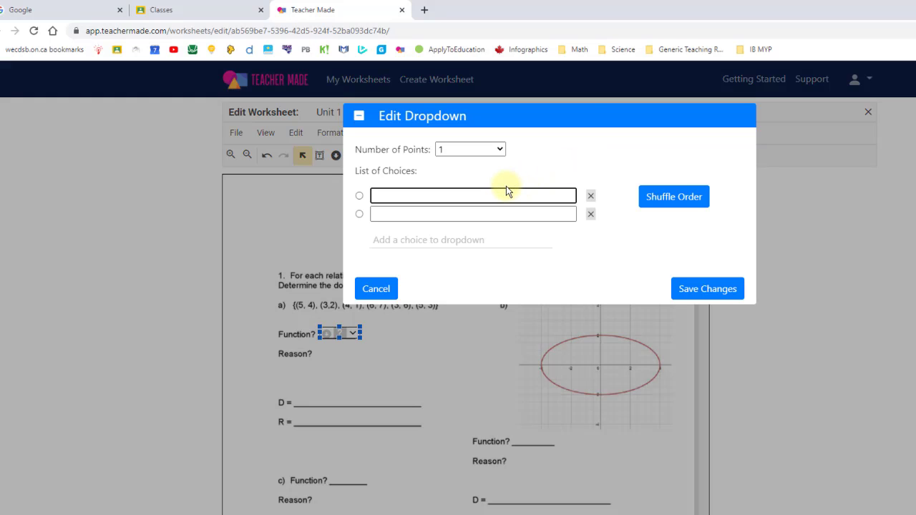
{"action": "key", "text": "Tab"}
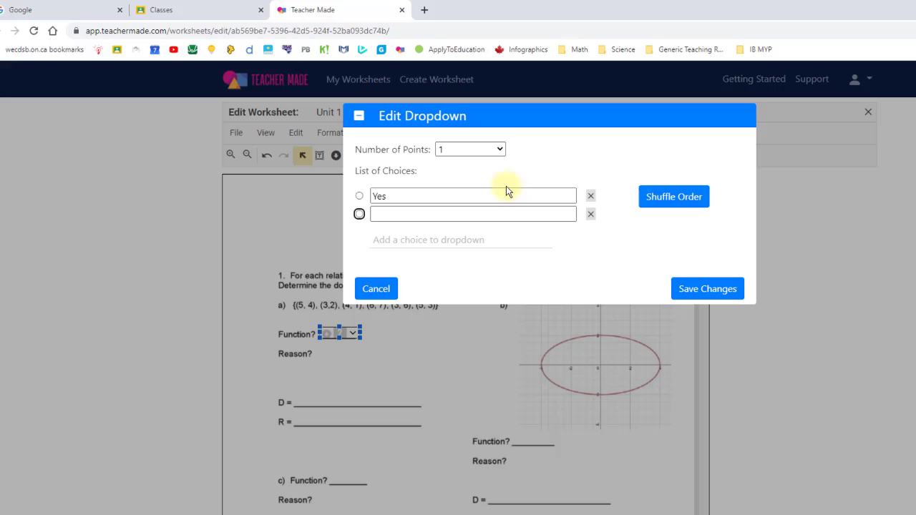
{"action": "key", "text": "Tab"}
{"action": "type", "text": "No"}
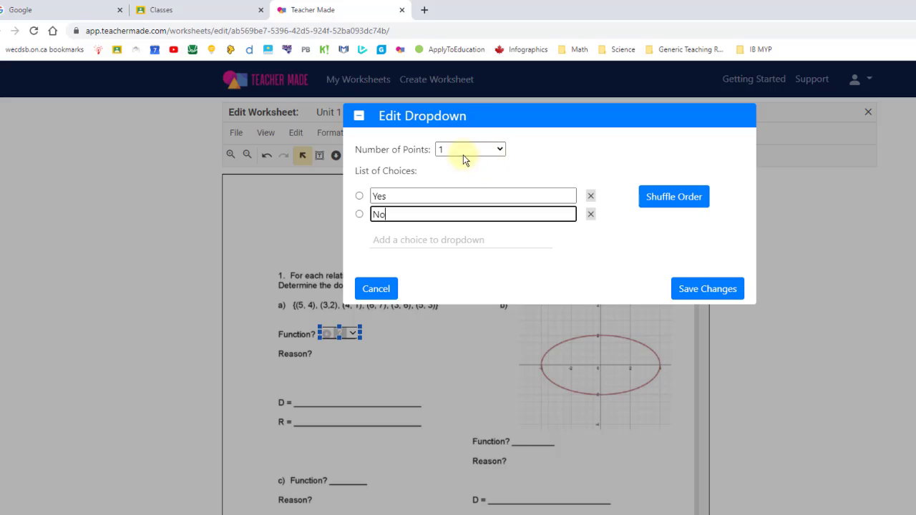
{"action": "left_click", "coordinate": [501, 150]}
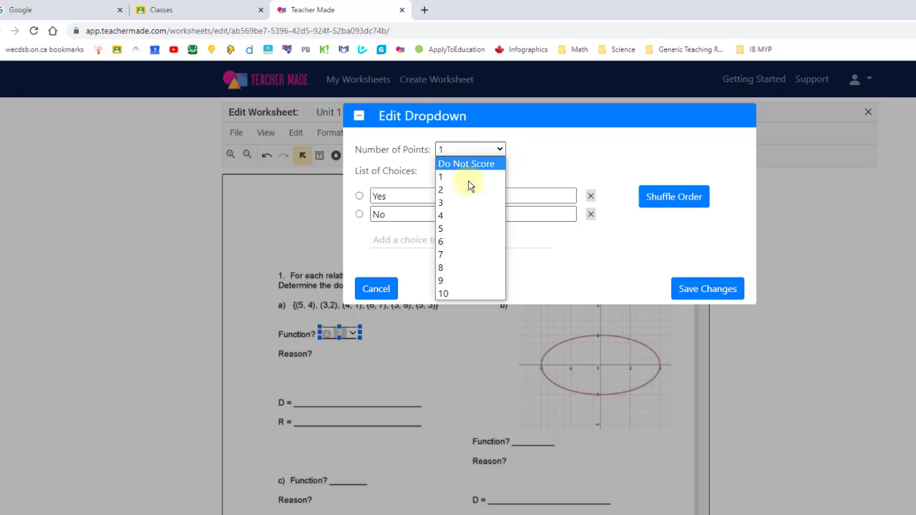
{"action": "left_click", "coordinate": [500, 149]}
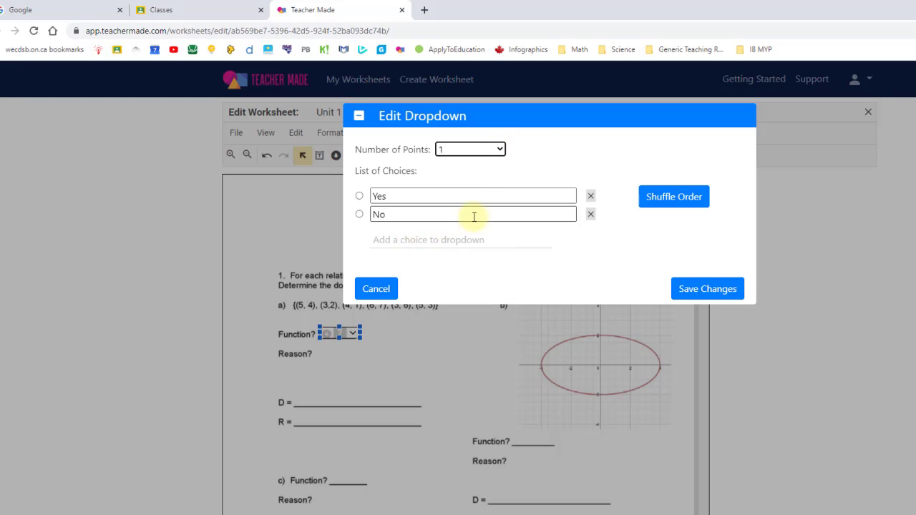
{"action": "left_click", "coordinate": [563, 123]}
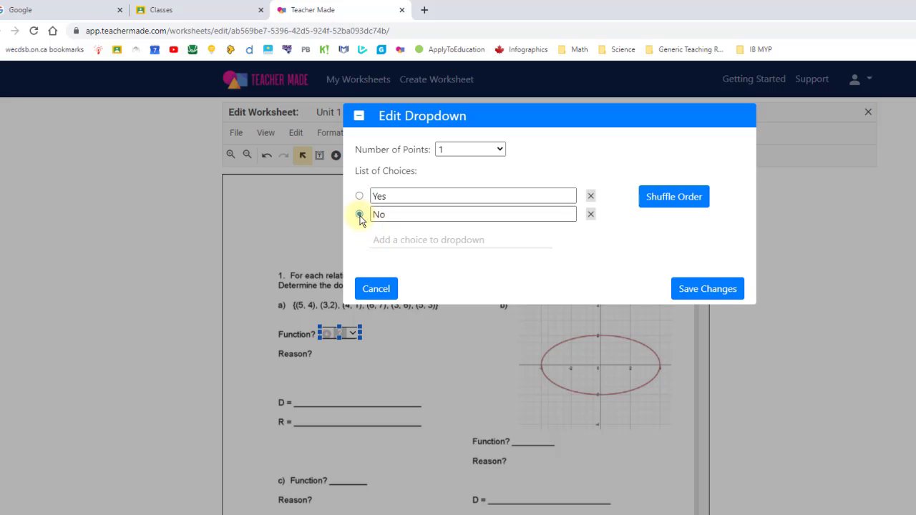
{"action": "left_click", "coordinate": [705, 288]}
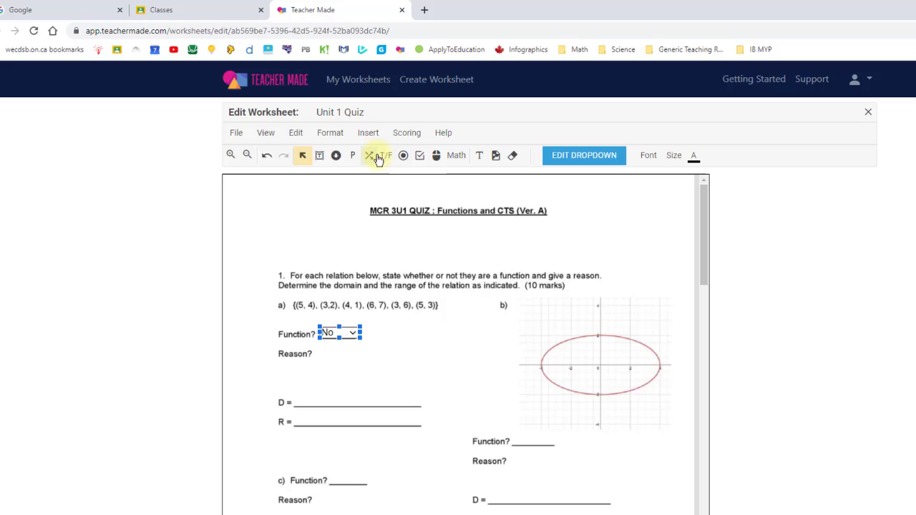
{"action": "left_click", "coordinate": [319, 159]}
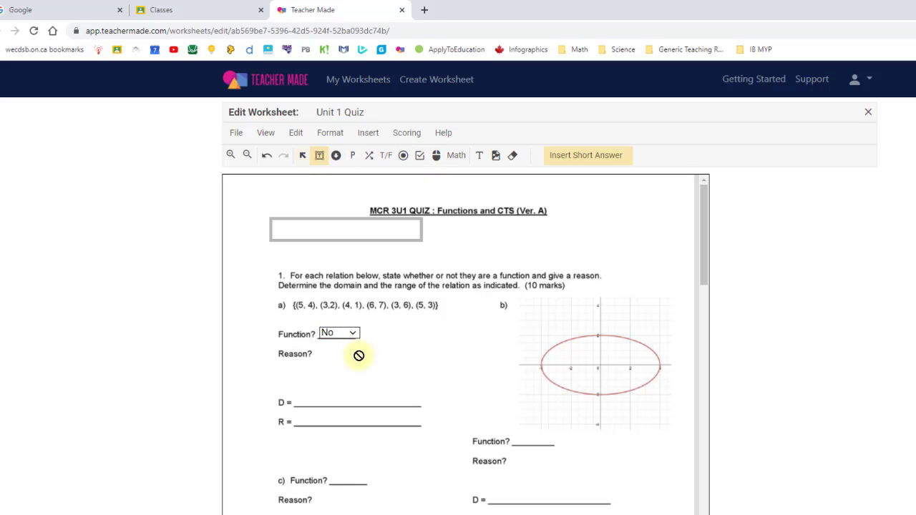
{"action": "left_click_drag", "start_coordinate": [282, 362], "coordinate": [454, 380]}
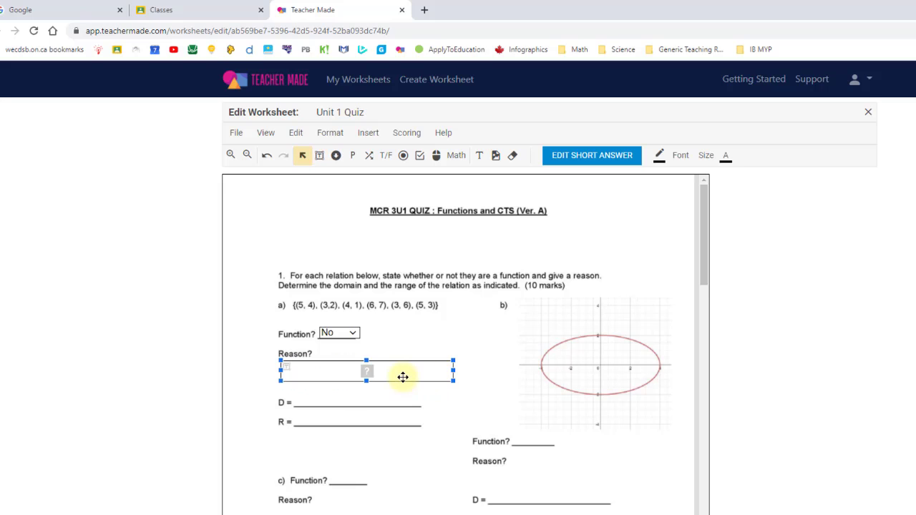
{"action": "left_click", "coordinate": [603, 158]}
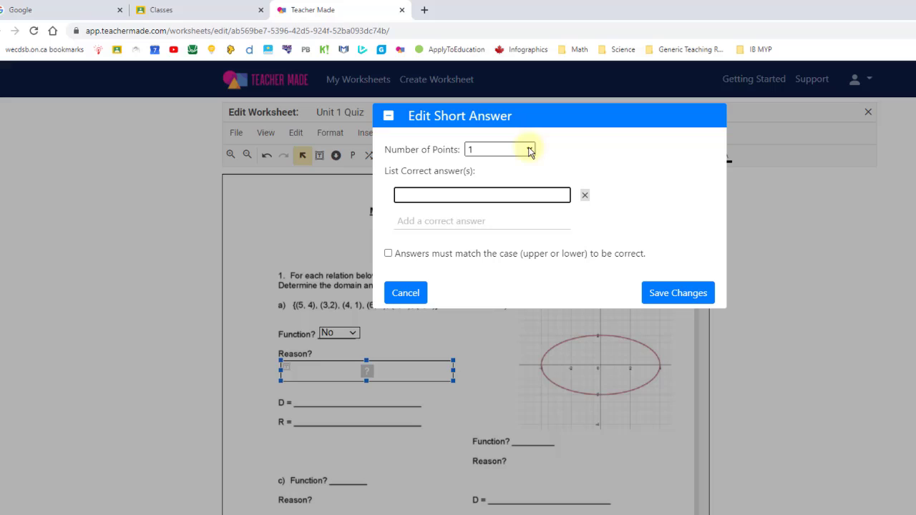
{"action": "left_click", "coordinate": [415, 201]}
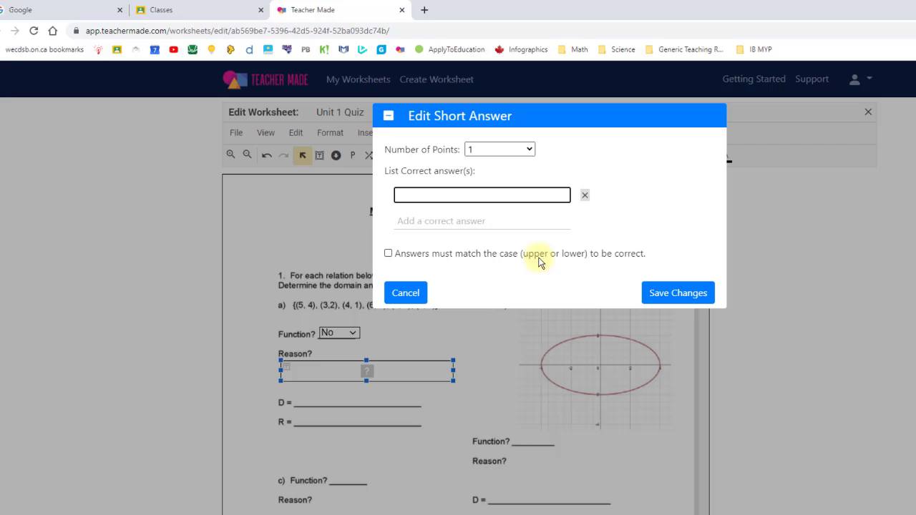
{"action": "left_click", "coordinate": [328, 400]}
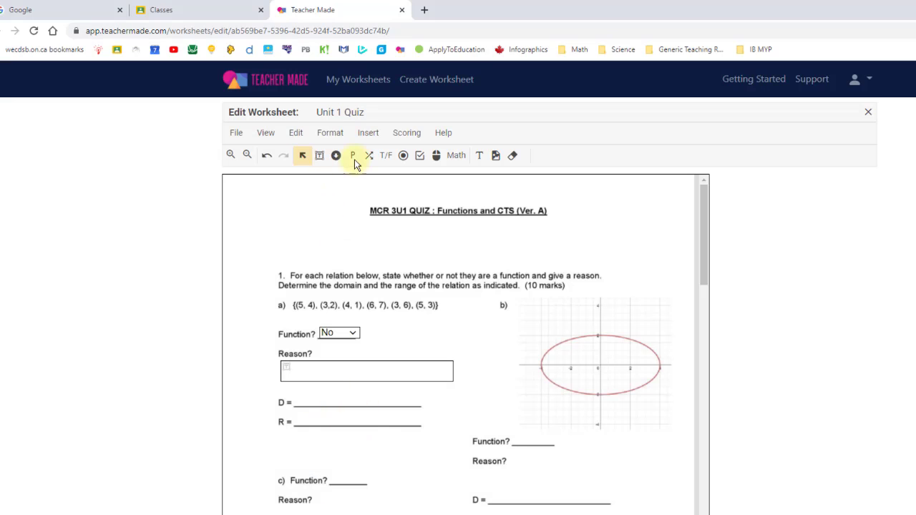
- Try a Math > Number answer box on the D = line, then cancel it
{"action": "left_click", "coordinate": [458, 157]}
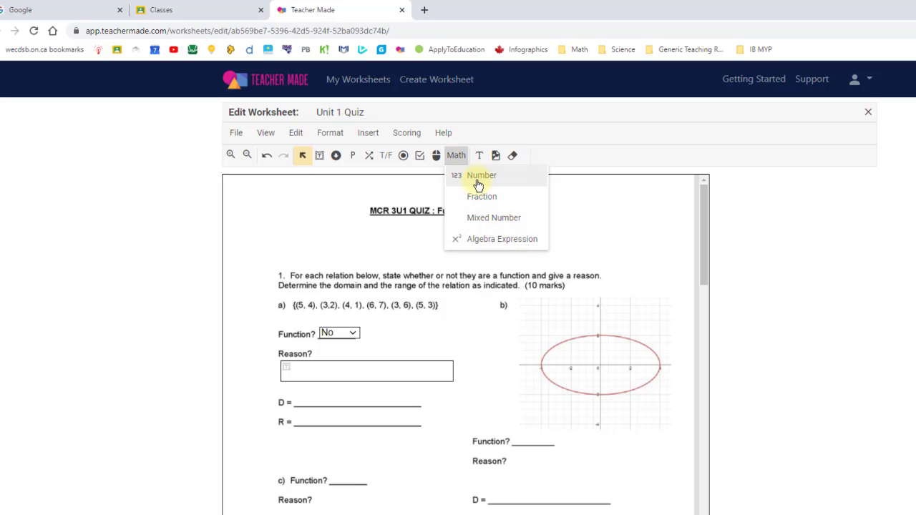
{"action": "left_click", "coordinate": [481, 176]}
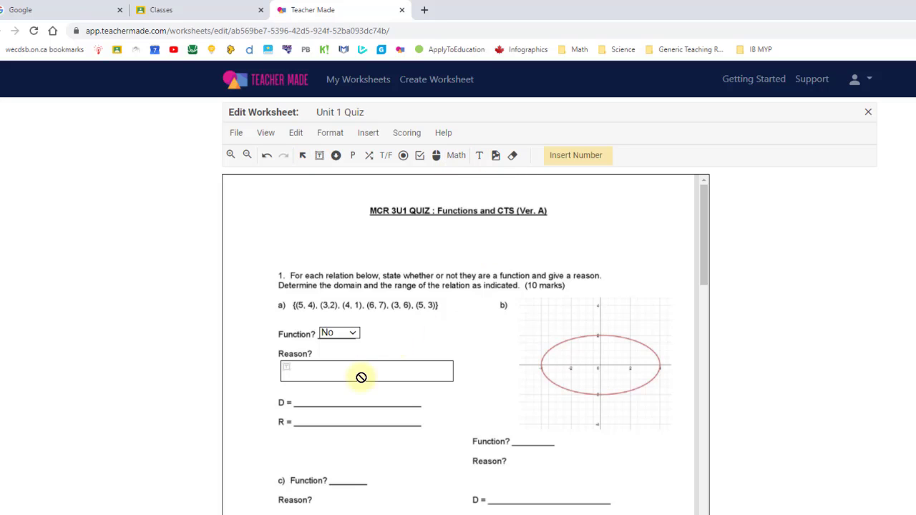
{"action": "left_click_drag", "start_coordinate": [315, 393], "coordinate": [402, 402]}
{"action": "left_click", "coordinate": [568, 157]}
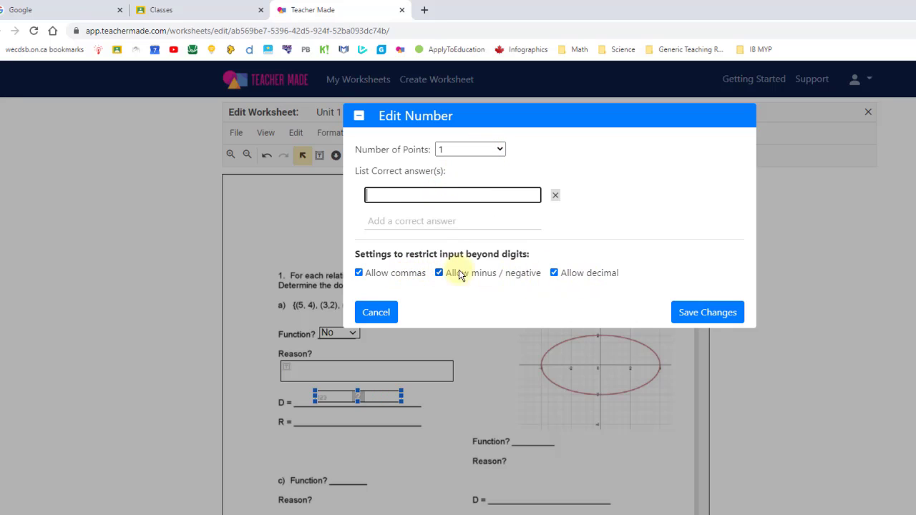
{"action": "left_click", "coordinate": [554, 273]}
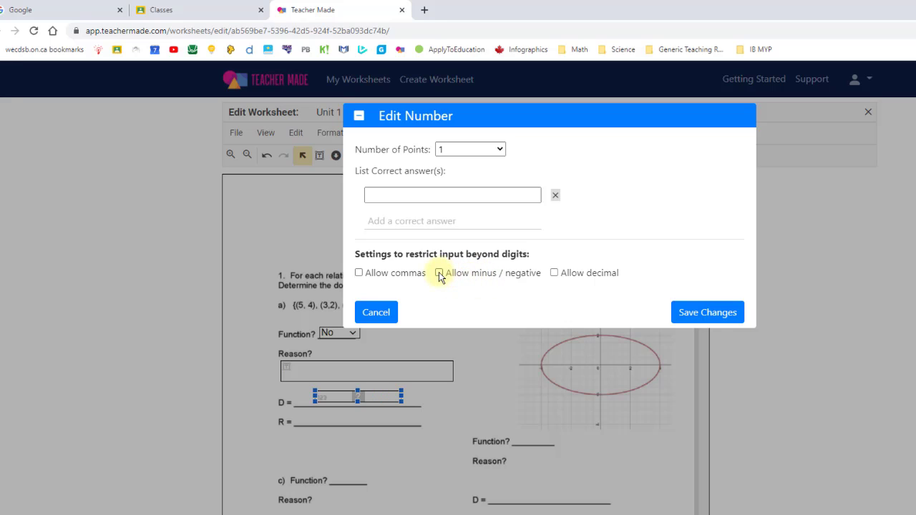
{"action": "left_click", "coordinate": [373, 312]}
{"action": "left_click", "coordinate": [498, 243]}
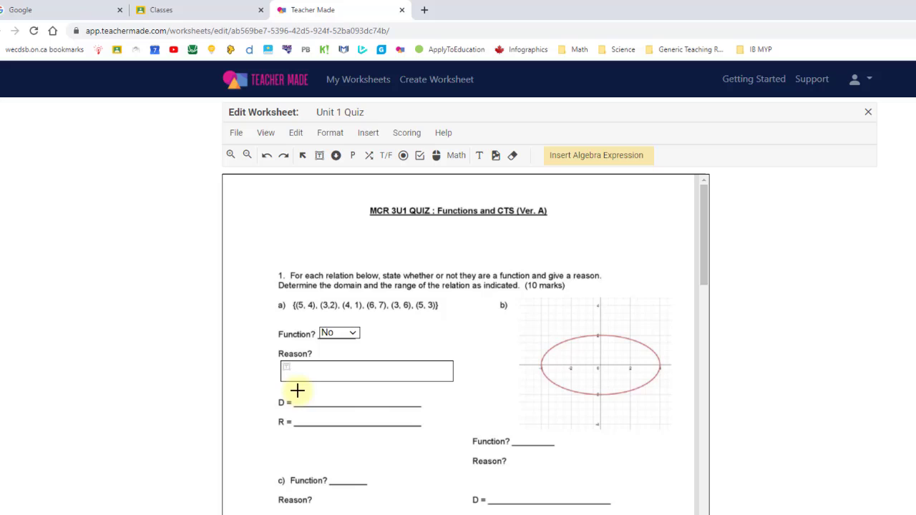
- Draw an algebra-expression answer box beside D = and align it with the line
{"action": "left_click_drag", "start_coordinate": [298, 392], "coordinate": [422, 400]}
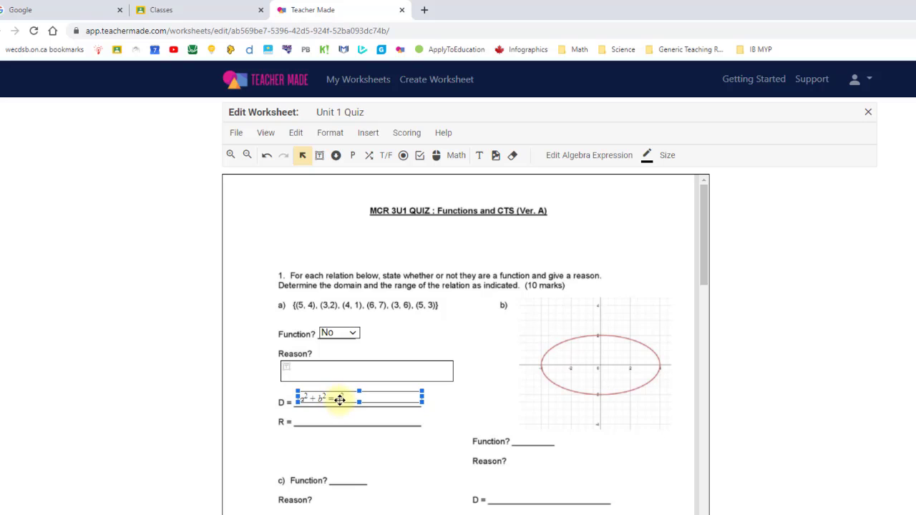
{"action": "left_click_drag", "start_coordinate": [332, 397], "coordinate": [330, 396]}
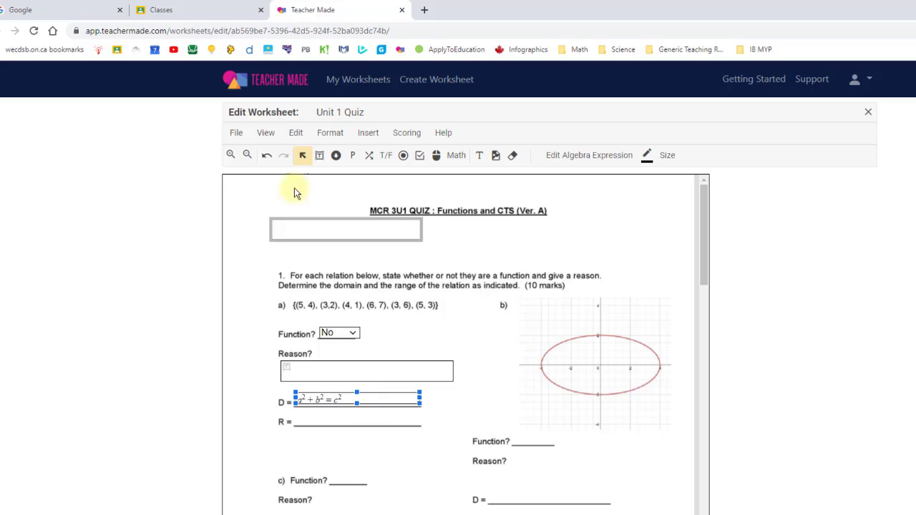
{"action": "left_click", "coordinate": [267, 136]}
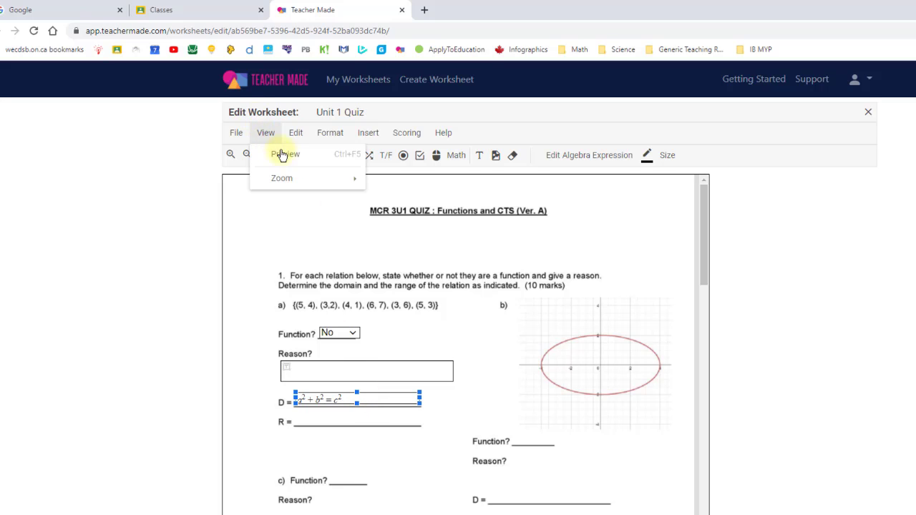
{"action": "left_click", "coordinate": [290, 156]}
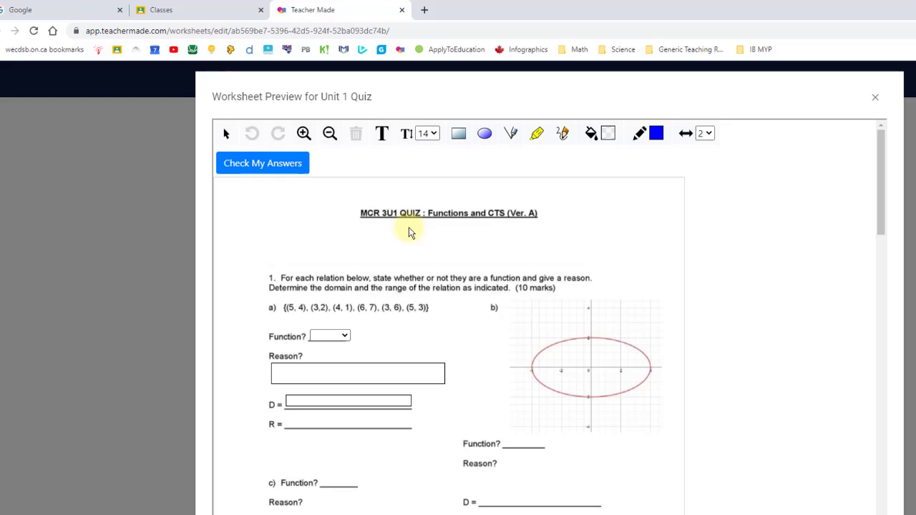
{"action": "left_click", "coordinate": [304, 401]}
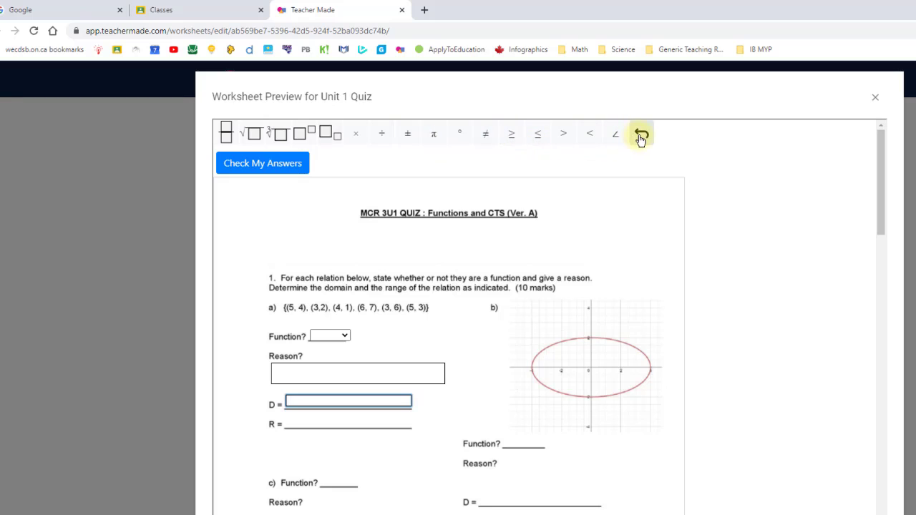
{"action": "left_click", "coordinate": [407, 133]}
{"action": "left_click", "coordinate": [876, 96]}
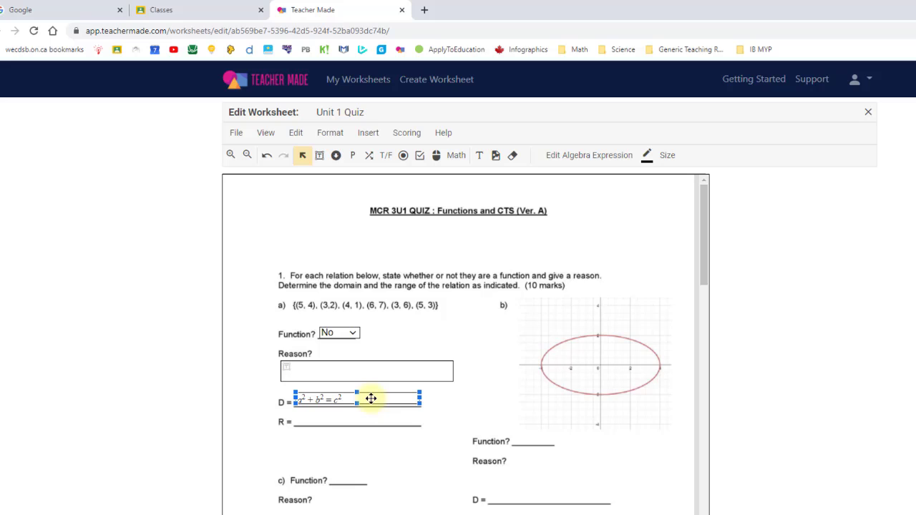
{"action": "left_click_drag", "start_coordinate": [372, 399], "coordinate": [347, 248]}
- Place matching boxes on 5 and 6 in part c's mapping diagram and pair them
{"action": "left_click", "coordinate": [459, 346]}
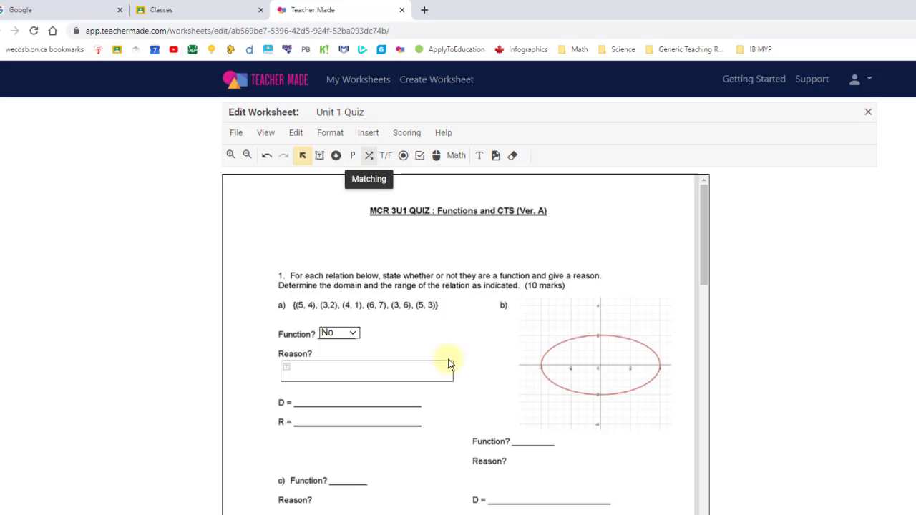
{"action": "scroll", "coordinate": [436, 472], "scroll_direction": "down", "scroll_amount": 3}
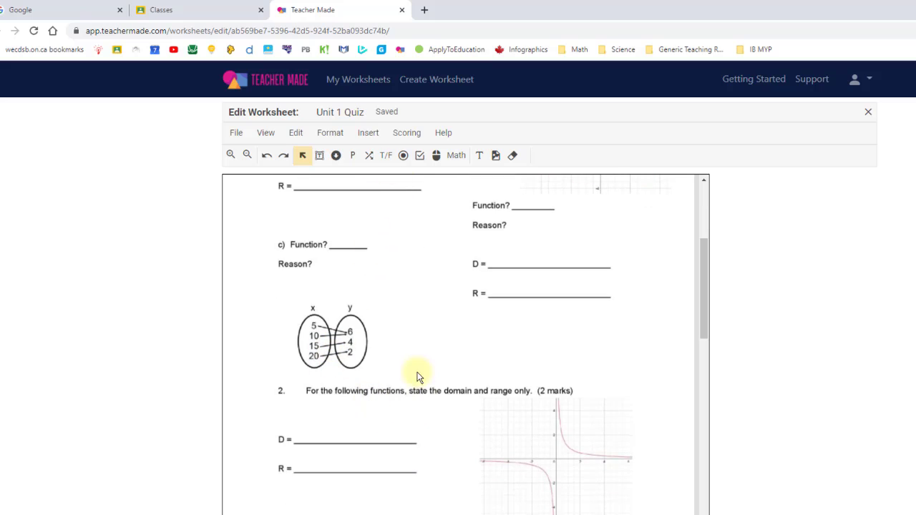
{"action": "left_click", "coordinate": [369, 155]}
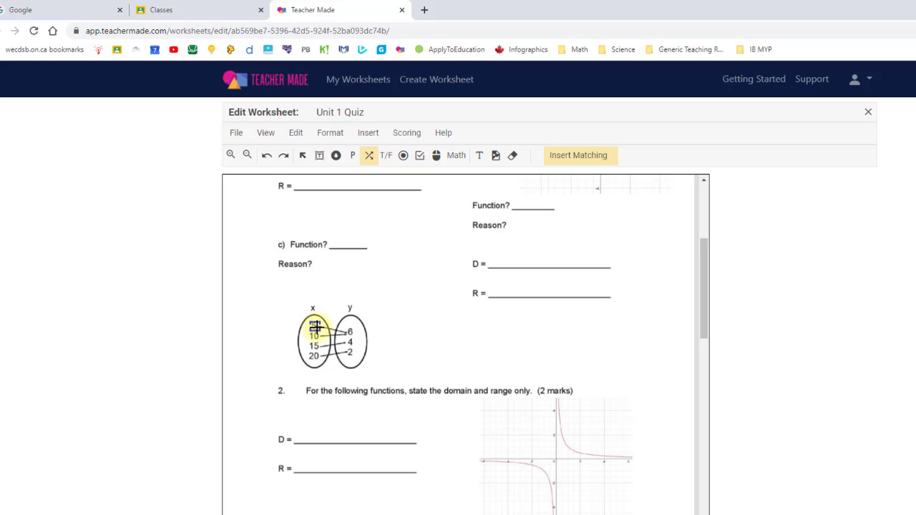
{"action": "left_click", "coordinate": [315, 327]}
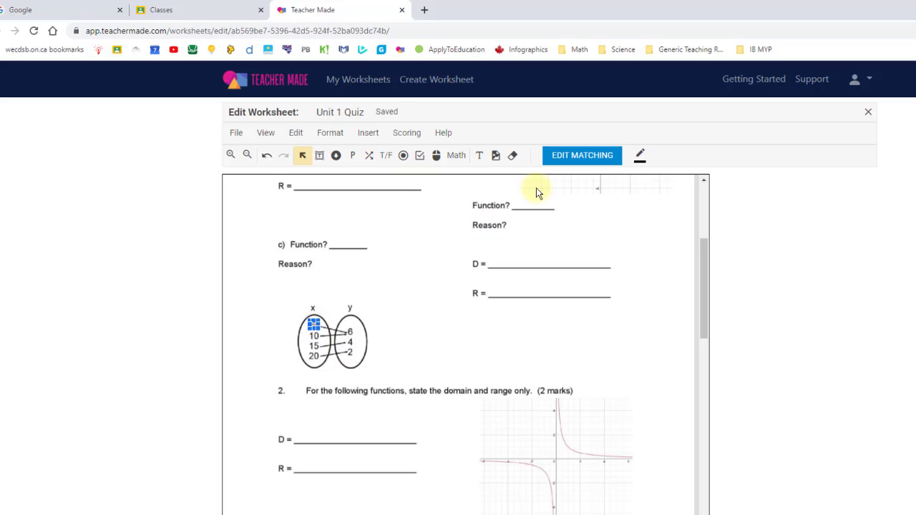
{"action": "left_click", "coordinate": [368, 157]}
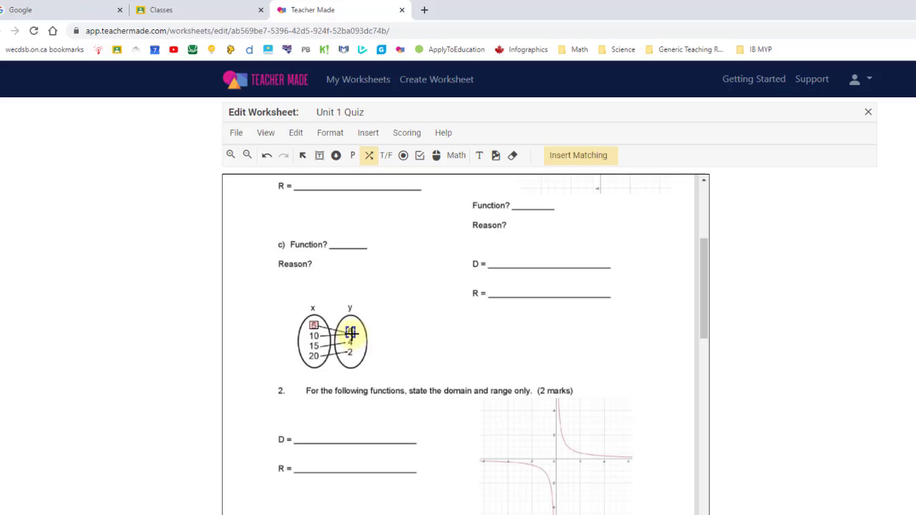
{"action": "left_click", "coordinate": [350, 333]}
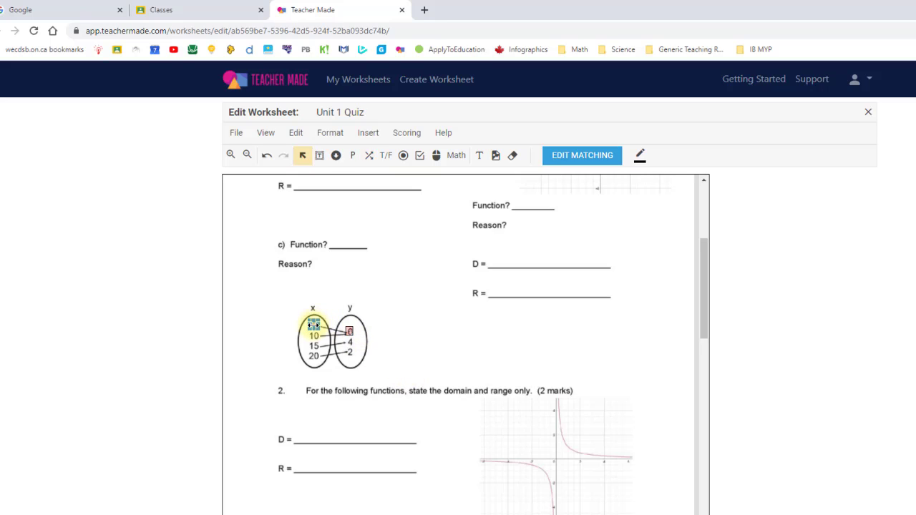
{"action": "key", "text": "shift"}
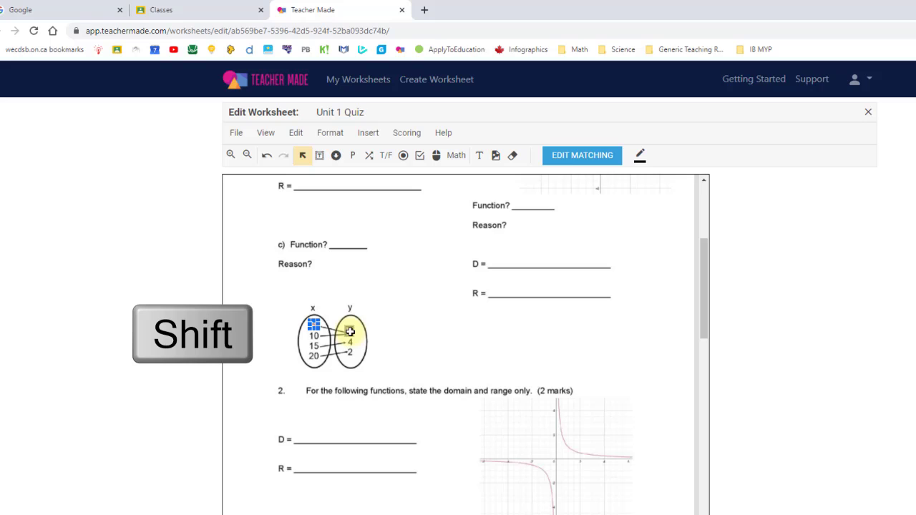
{"action": "left_click", "coordinate": [315, 326], "text": "shift"}
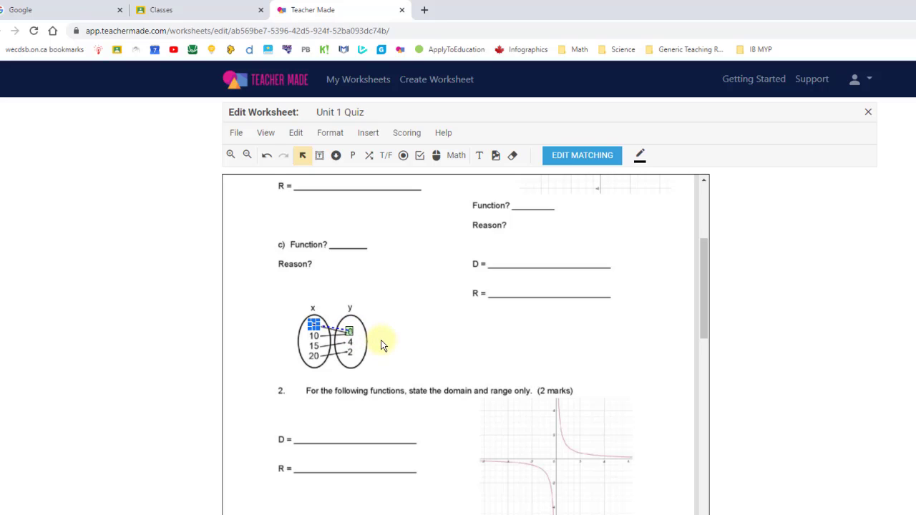
{"action": "left_click", "coordinate": [380, 342]}
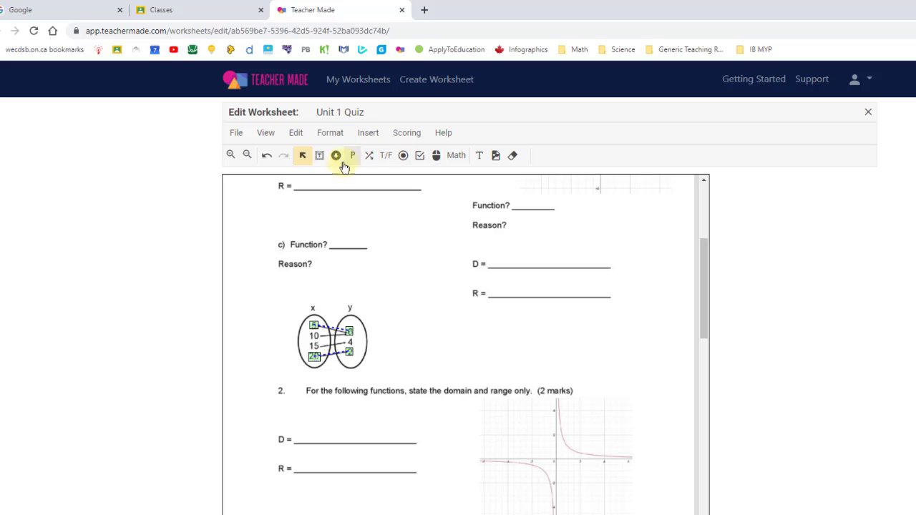
- Add a T / F answer with a transparent background beside question 2
{"action": "left_click", "coordinate": [387, 157]}
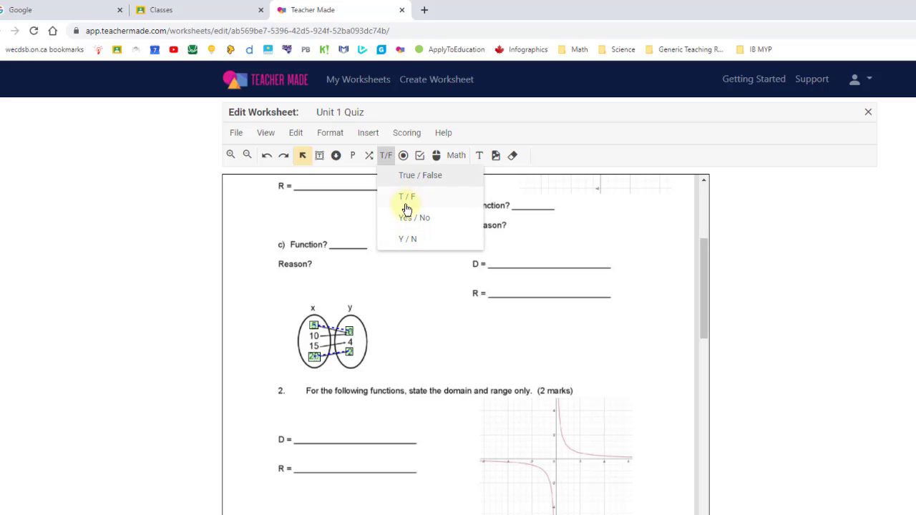
{"action": "left_click", "coordinate": [407, 199]}
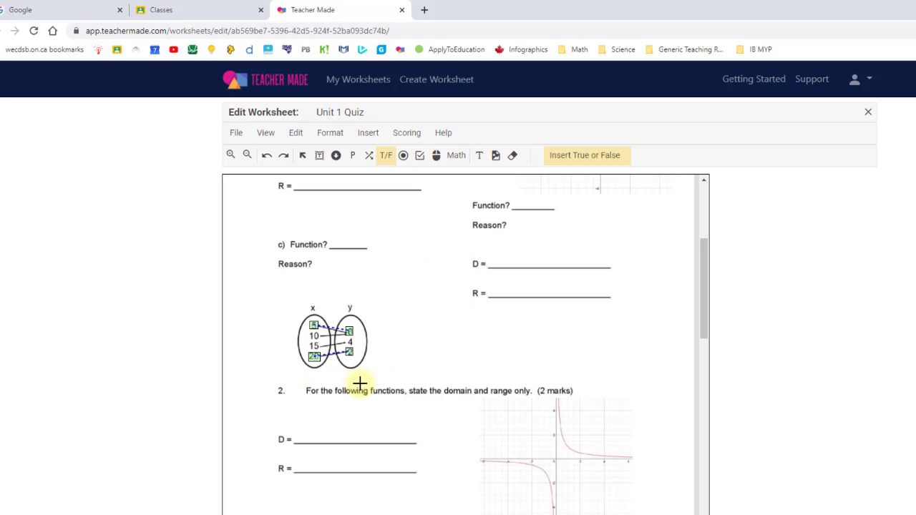
{"action": "left_click", "coordinate": [259, 387]}
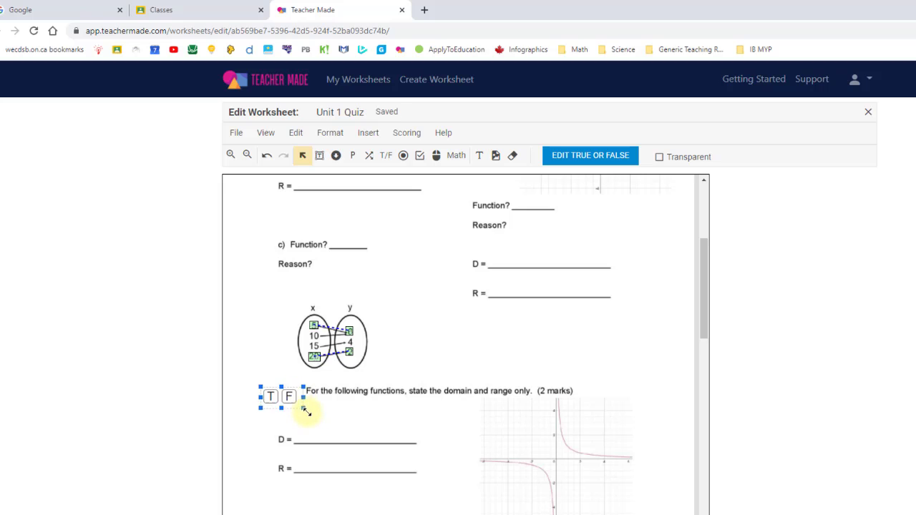
{"action": "left_click_drag", "start_coordinate": [305, 411], "coordinate": [291, 390]}
{"action": "left_click", "coordinate": [659, 157]}
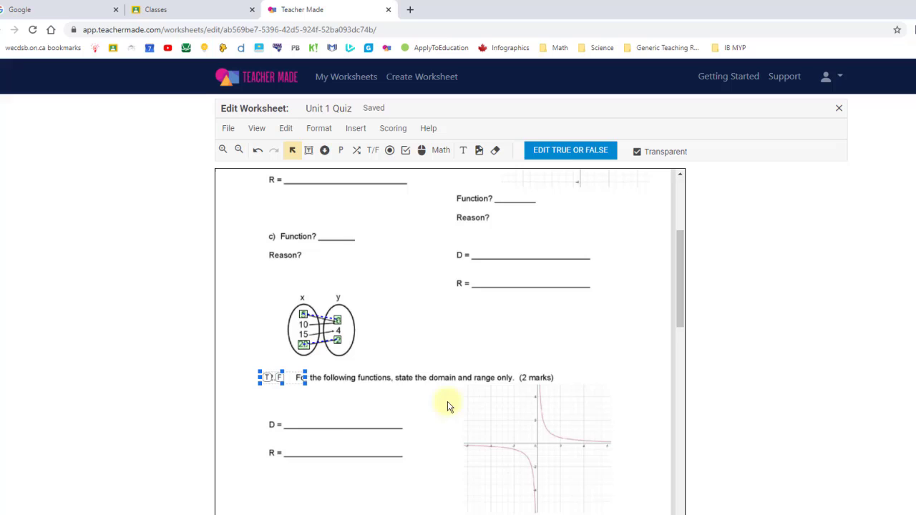
{"action": "left_click", "coordinate": [357, 414]}
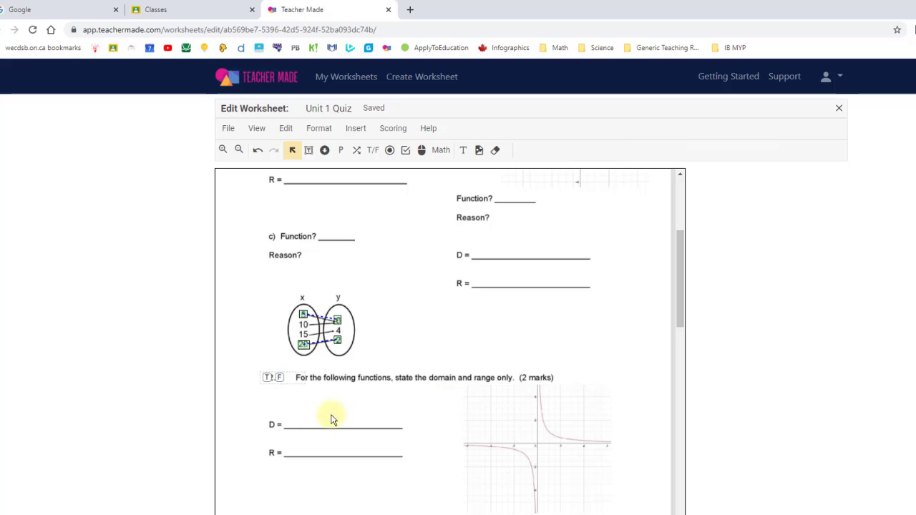
- Save the T/F item's settings as 1 point with T marked correct
{"action": "left_click", "coordinate": [288, 379]}
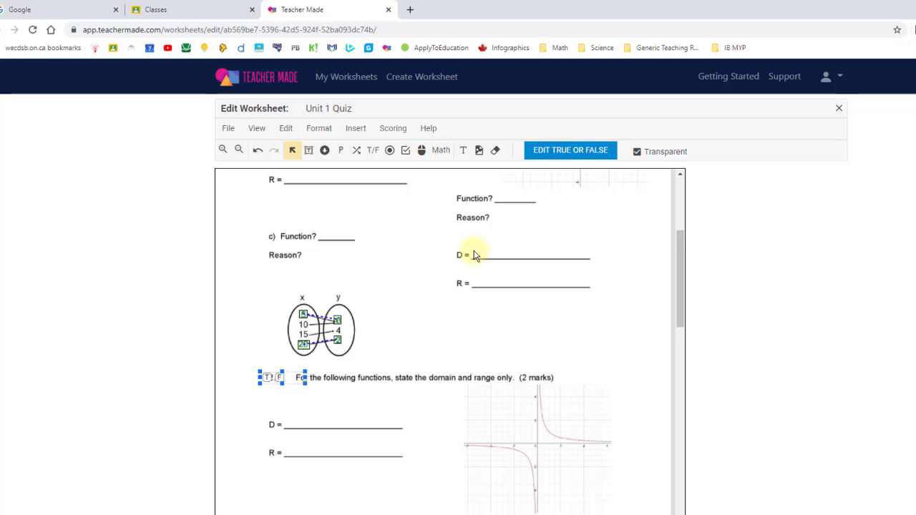
{"action": "left_click", "coordinate": [565, 153]}
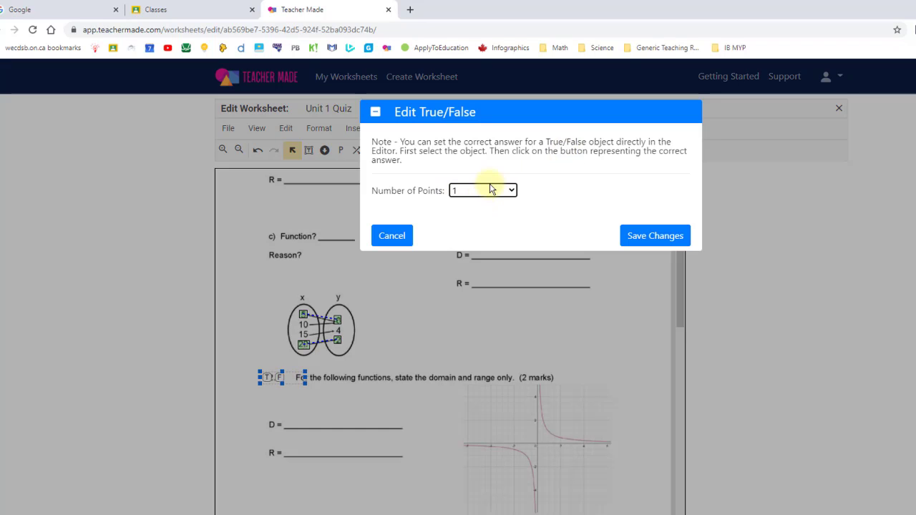
{"action": "left_click", "coordinate": [654, 235]}
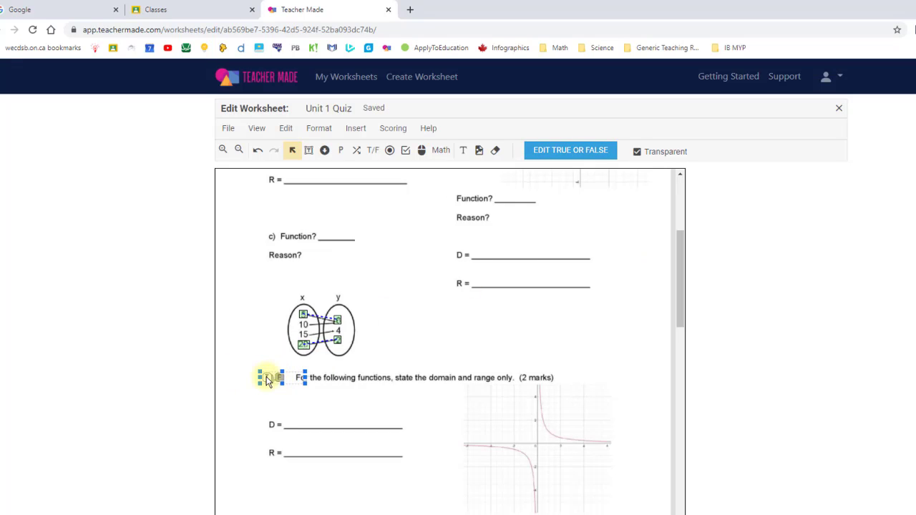
{"action": "left_click", "coordinate": [280, 399]}
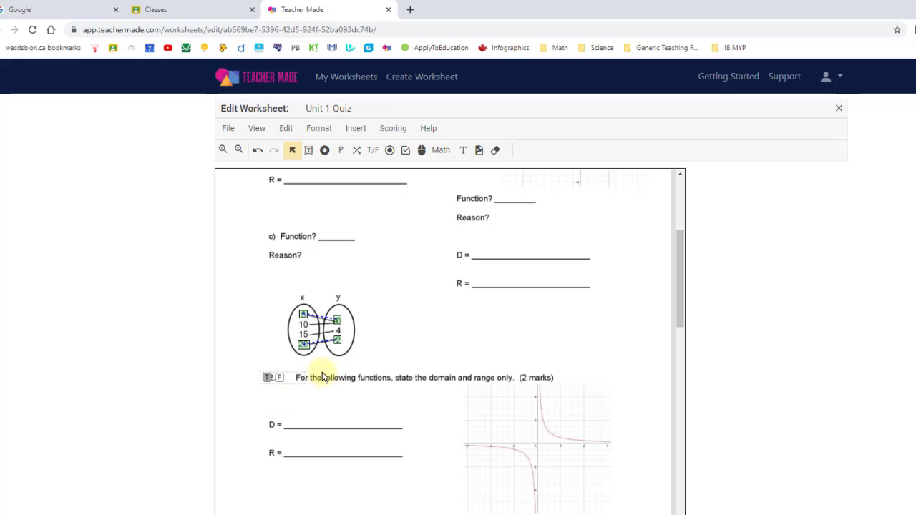
- Add a four-choice grid over the D= and R= lines and mark the correct circles
{"action": "left_click", "coordinate": [389, 153]}
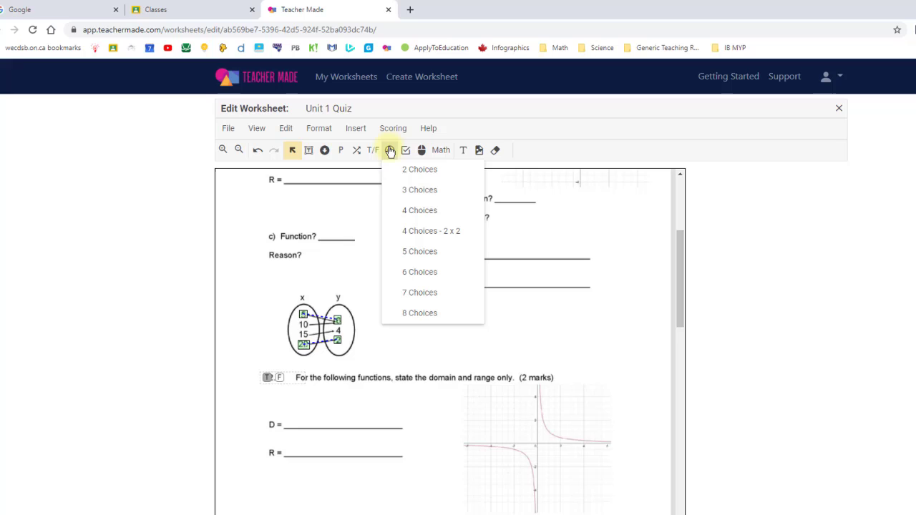
{"action": "left_click", "coordinate": [436, 231]}
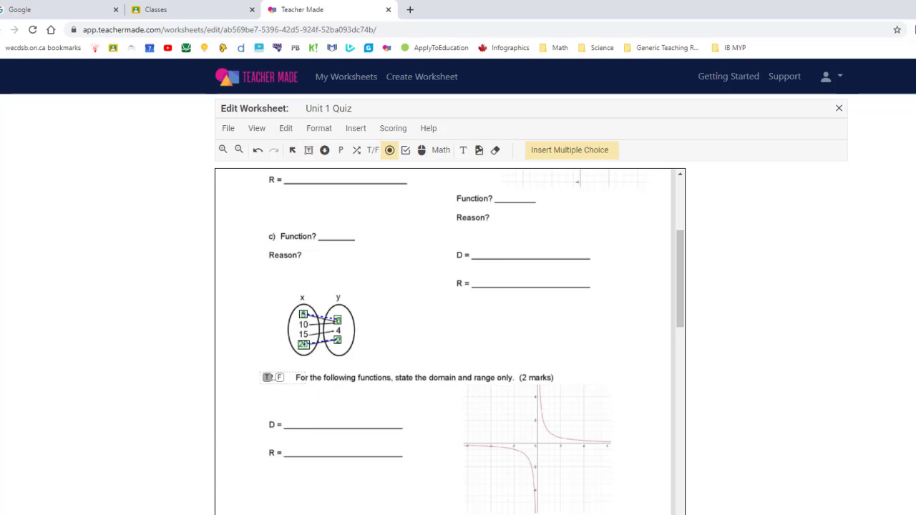
{"action": "left_click_drag", "start_coordinate": [246, 506], "coordinate": [487, 514]}
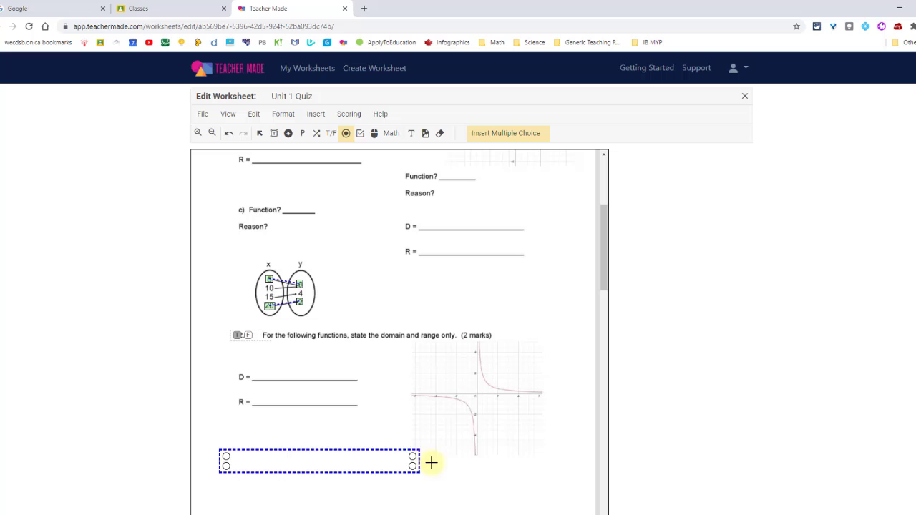
{"action": "left_click_drag", "start_coordinate": [432, 463], "coordinate": [390, 471]}
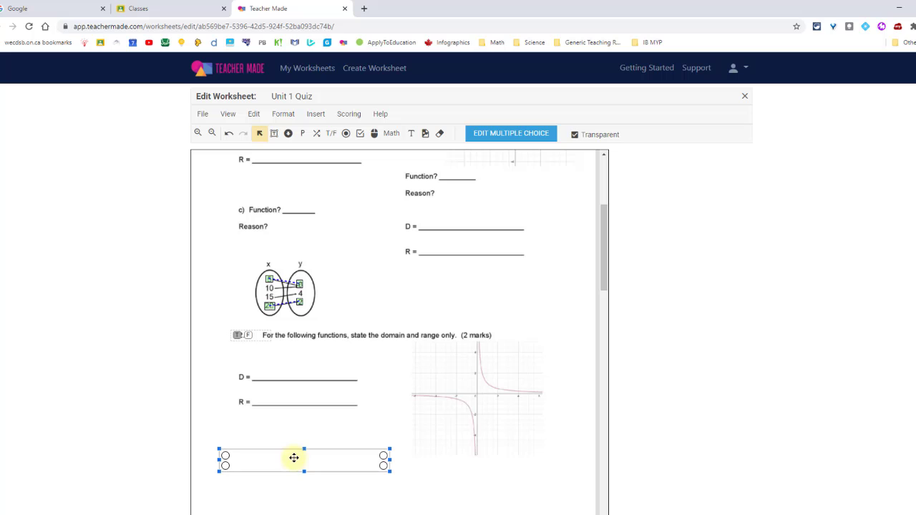
{"action": "left_click_drag", "start_coordinate": [305, 461], "coordinate": [301, 410]}
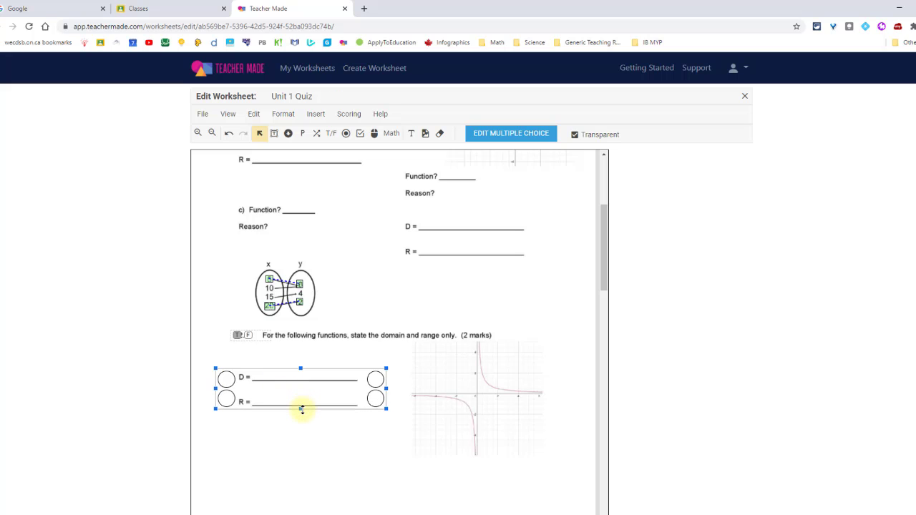
{"action": "left_click", "coordinate": [341, 445]}
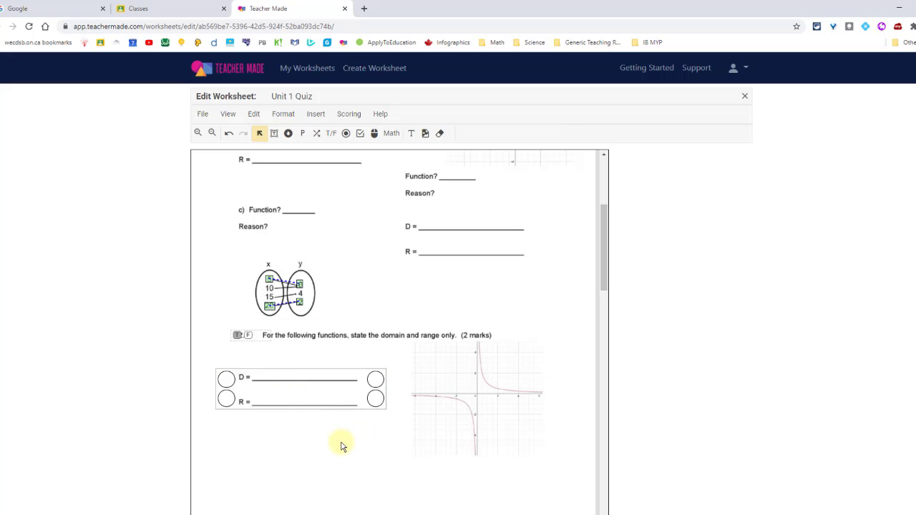
{"action": "left_click", "coordinate": [226, 381]}
{"action": "left_click", "coordinate": [224, 380]}
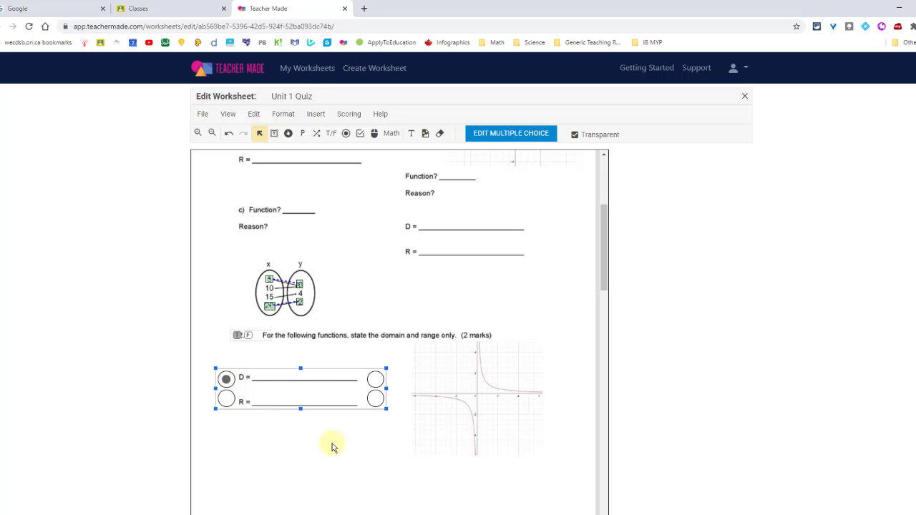
{"action": "left_click", "coordinate": [376, 381]}
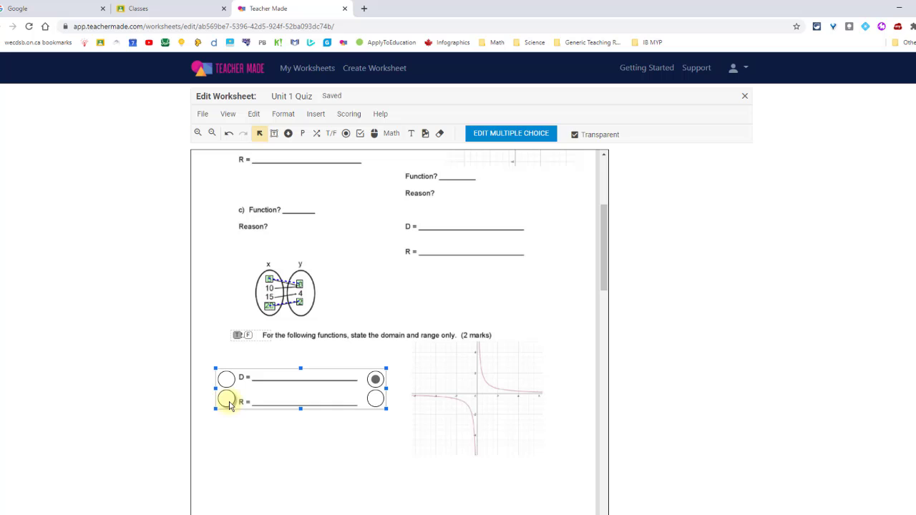
{"action": "left_click", "coordinate": [229, 405]}
- Insert a three-choice answer row above part c's mapping diagram
{"action": "left_click", "coordinate": [345, 134]}
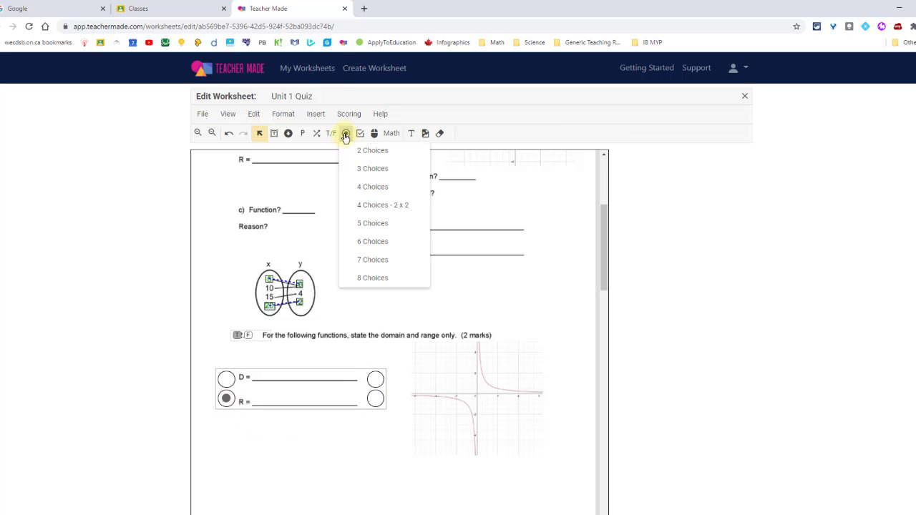
{"action": "left_click", "coordinate": [368, 187]}
{"action": "left_click_drag", "start_coordinate": [232, 256], "coordinate": [344, 267]}
{"action": "left_click_drag", "start_coordinate": [444, 247], "coordinate": [236, 263]}
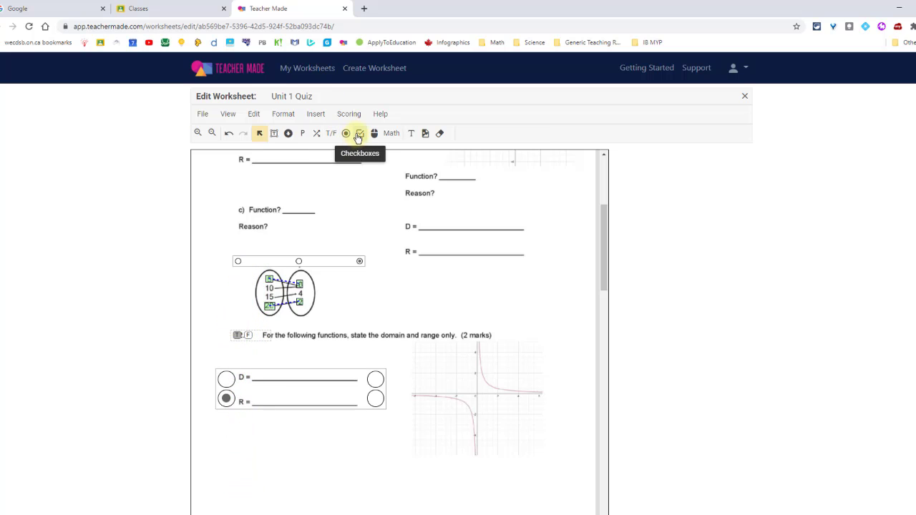
- Draw a row of 5 checkboxes beside part c's mapping diagram and tick three as correct
{"action": "left_click", "coordinate": [362, 141]}
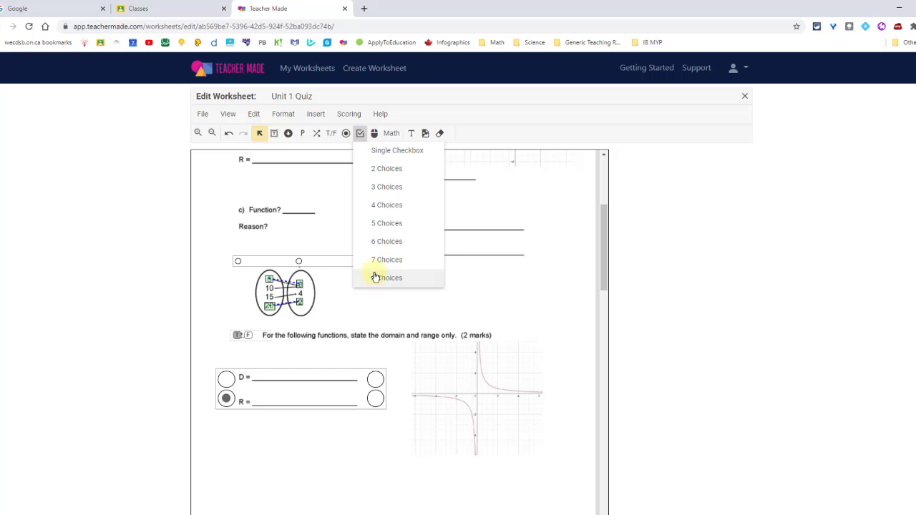
{"action": "left_click", "coordinate": [390, 223]}
{"action": "left_click_drag", "start_coordinate": [359, 294], "coordinate": [548, 299]}
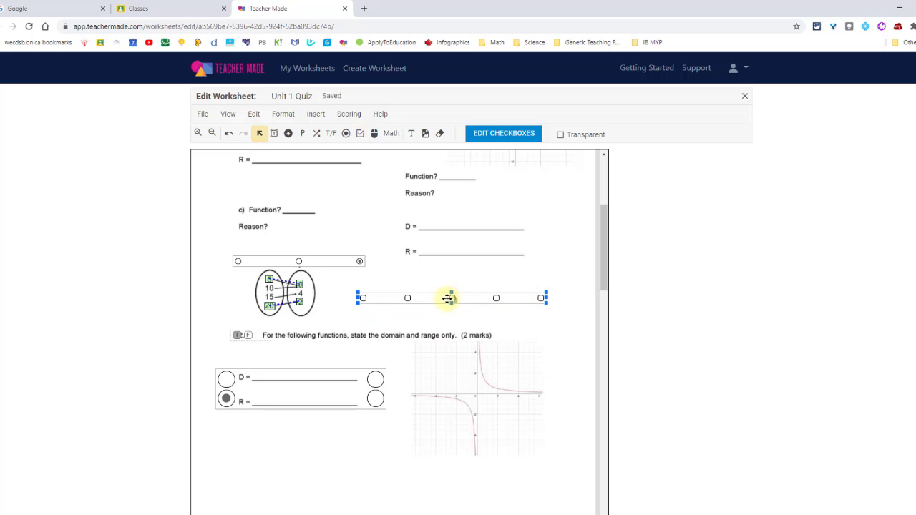
{"action": "left_click", "coordinate": [449, 299]}
{"action": "left_click", "coordinate": [407, 298]}
{"action": "left_click", "coordinate": [274, 210]}
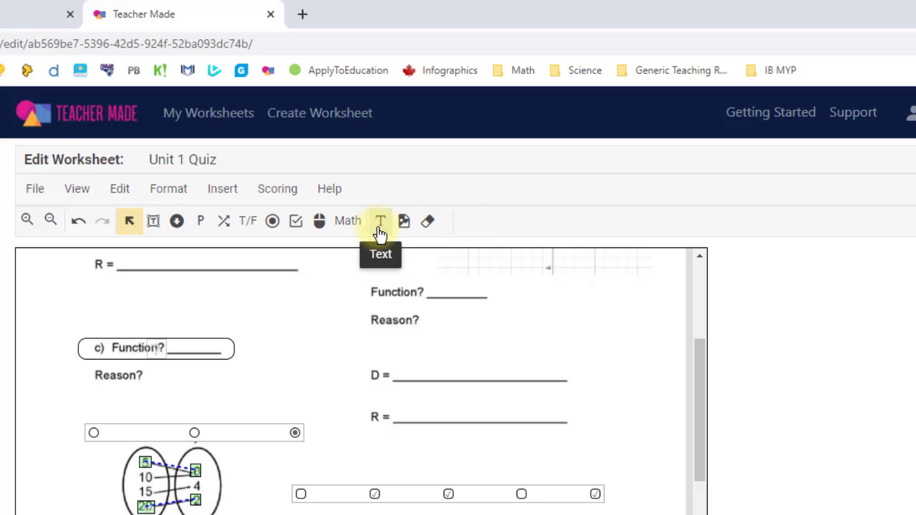
- Move the blank colour block below the title and draw a text box beneath the quiz title
{"action": "scroll", "coordinate": [374, 261], "scroll_direction": "up", "scroll_amount": 10}
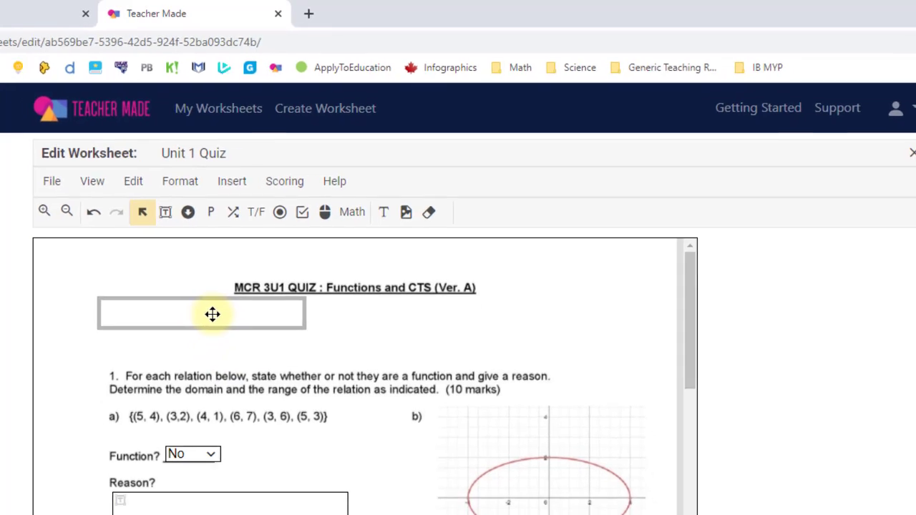
{"action": "mouse_move", "coordinate": [213, 315]}
{"action": "left_mouse_down"}
{"action": "mouse_move", "coordinate": [329, 322]}
{"action": "mouse_move", "coordinate": [204, 316]}
{"action": "left_mouse_up"}
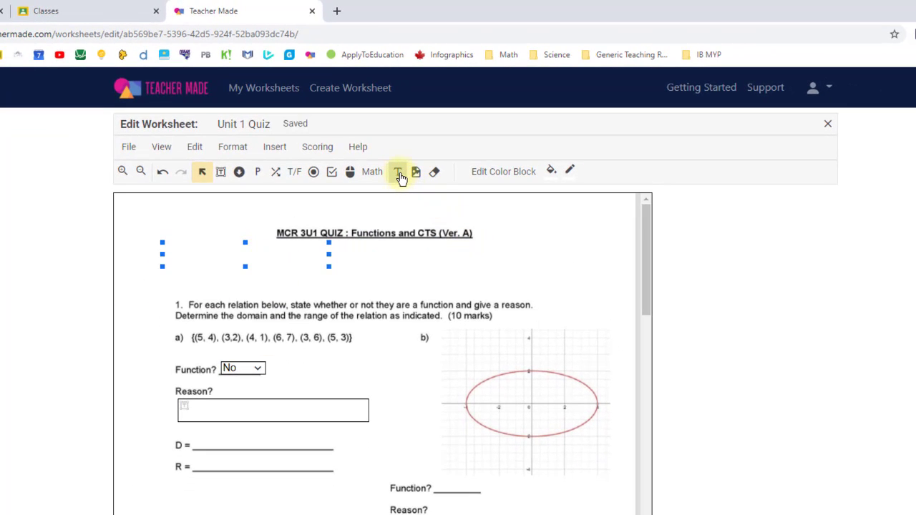
{"action": "left_click", "coordinate": [399, 172]}
{"action": "left_click", "coordinate": [150, 247]}
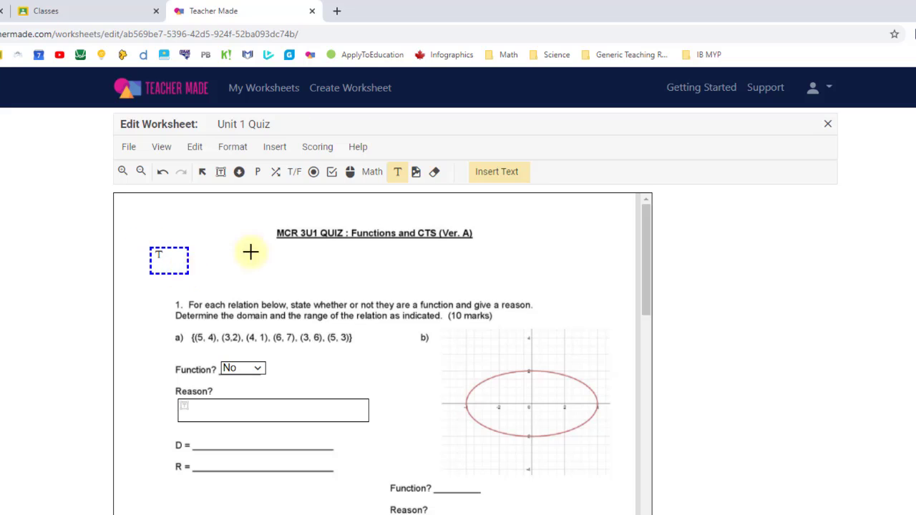
{"action": "left_click_drag", "start_coordinate": [251, 251], "coordinate": [341, 270]}
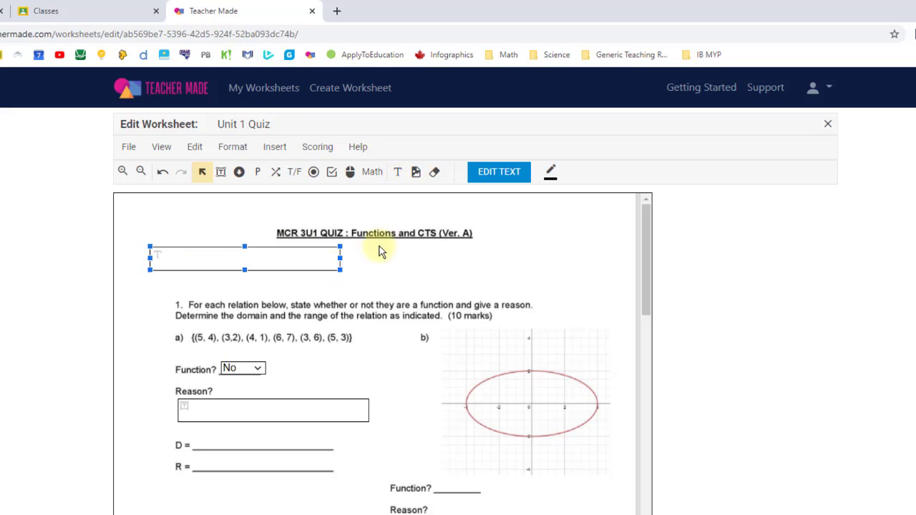
- Make the Name:____ text bold, red and size 20 with a solid fill, and save
{"action": "left_click", "coordinate": [501, 174]}
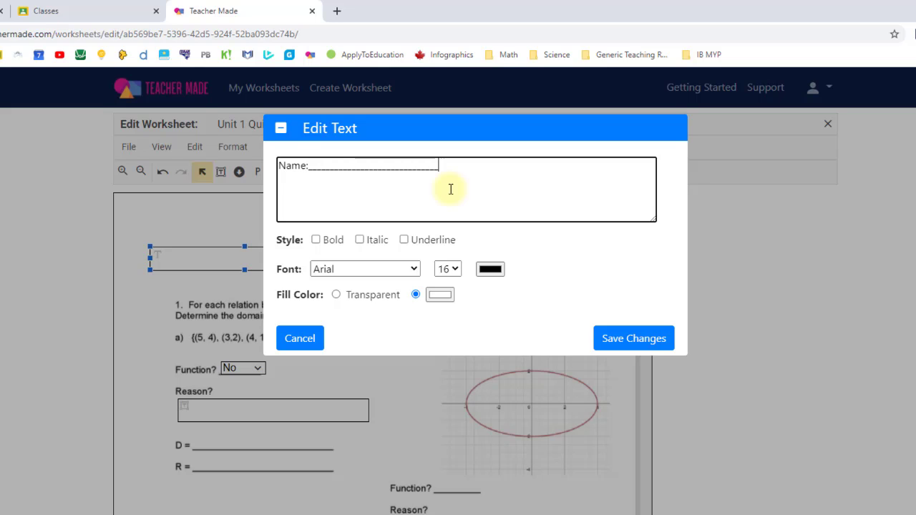
{"action": "left_click", "coordinate": [316, 240]}
{"action": "left_click", "coordinate": [491, 270]}
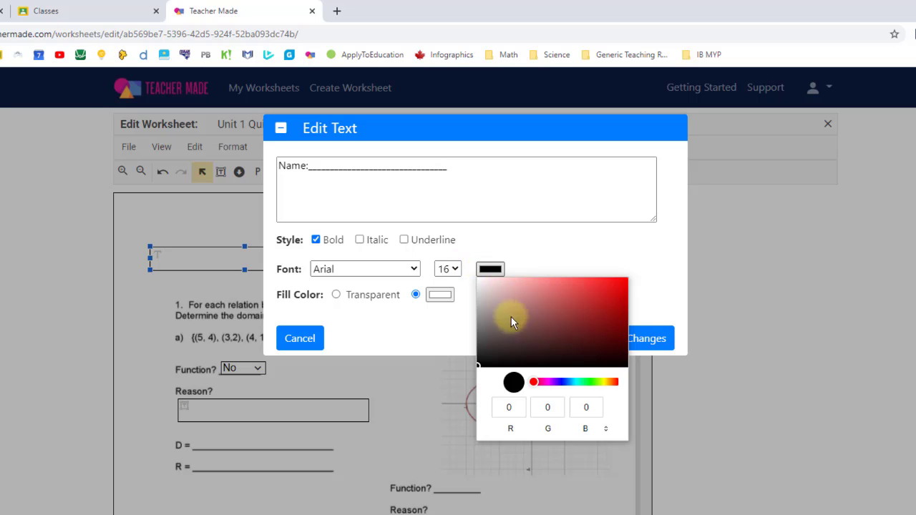
{"action": "left_click", "coordinate": [617, 287]}
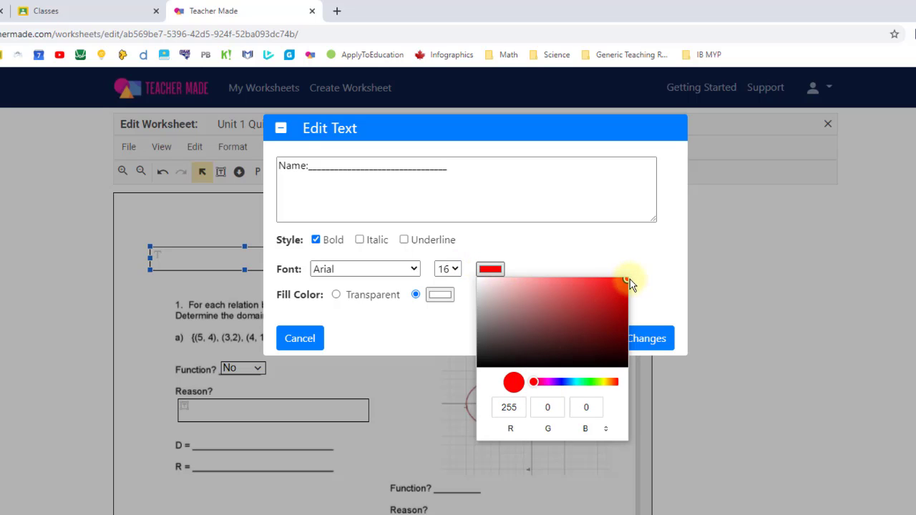
{"action": "left_click", "coordinate": [579, 265]}
{"action": "left_click", "coordinate": [456, 270]}
{"action": "left_click", "coordinate": [448, 358]}
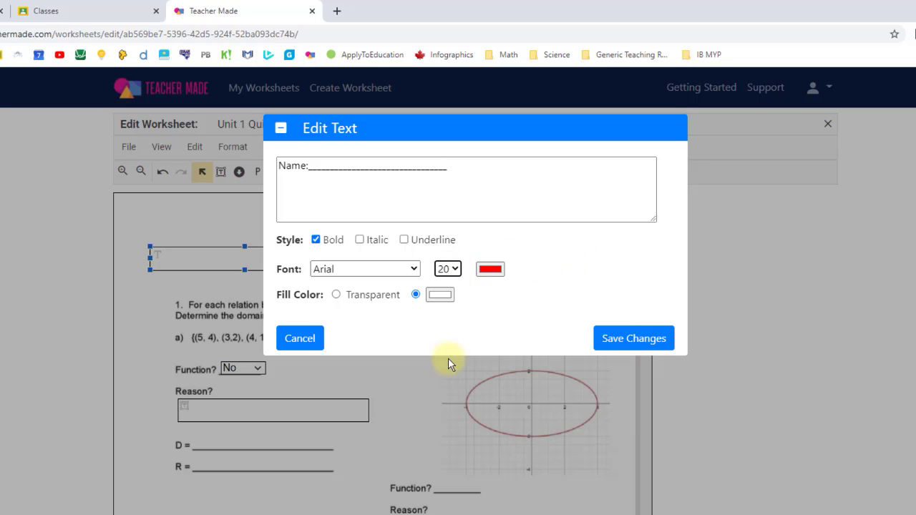
{"action": "left_click", "coordinate": [417, 300]}
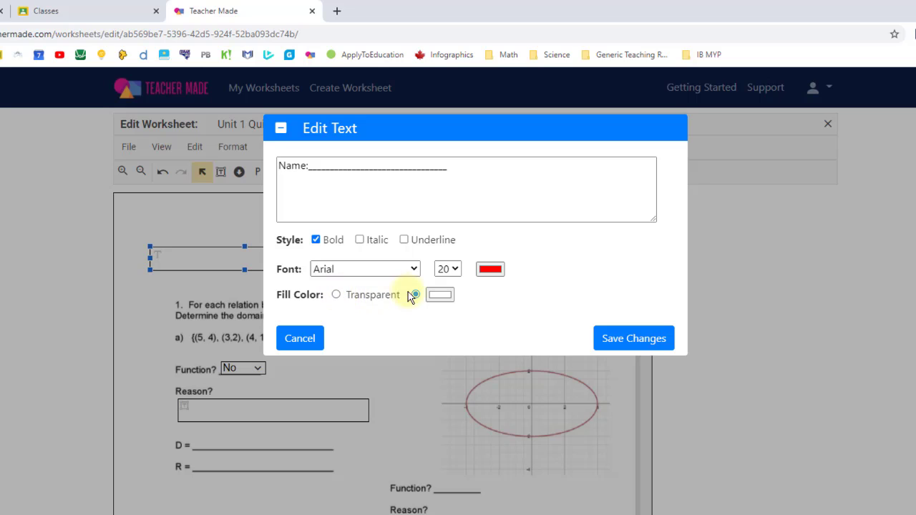
{"action": "left_click", "coordinate": [637, 344]}
{"action": "left_click", "coordinate": [272, 279]}
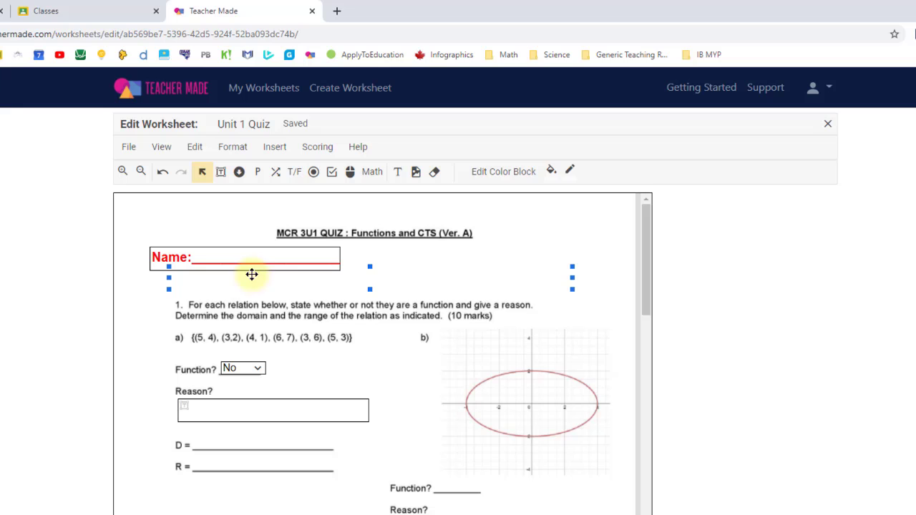
{"action": "left_click", "coordinate": [143, 334]}
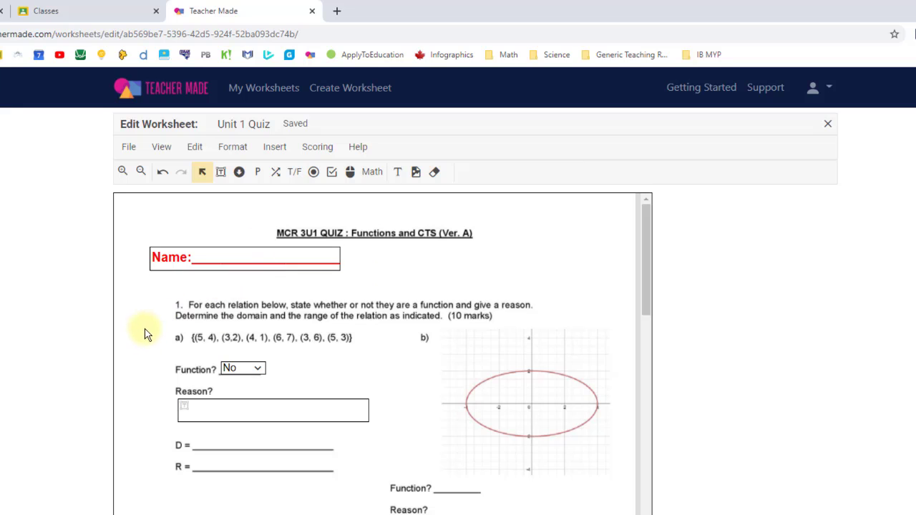
{"action": "left_click", "coordinate": [162, 148]}
- Preview the worksheet, then set the red Name field's border to No Border
{"action": "left_click", "coordinate": [190, 174]}
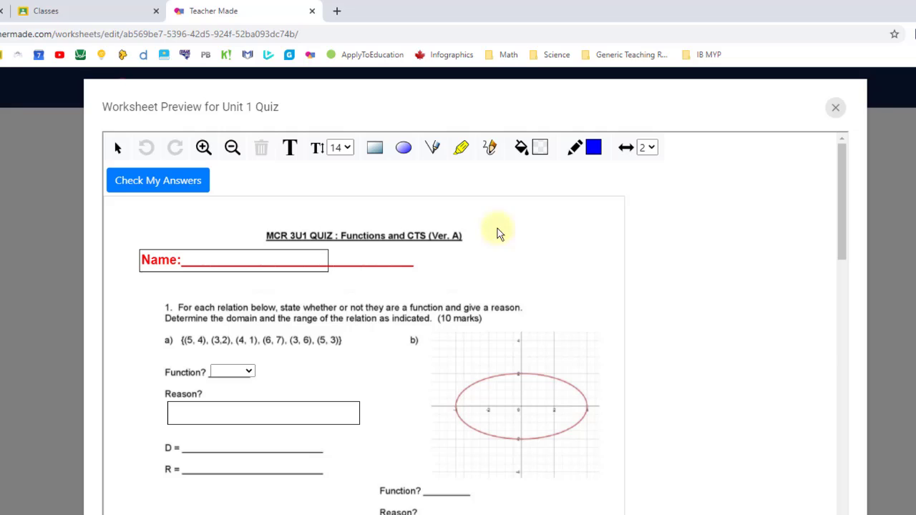
{"action": "left_click", "coordinate": [836, 109]}
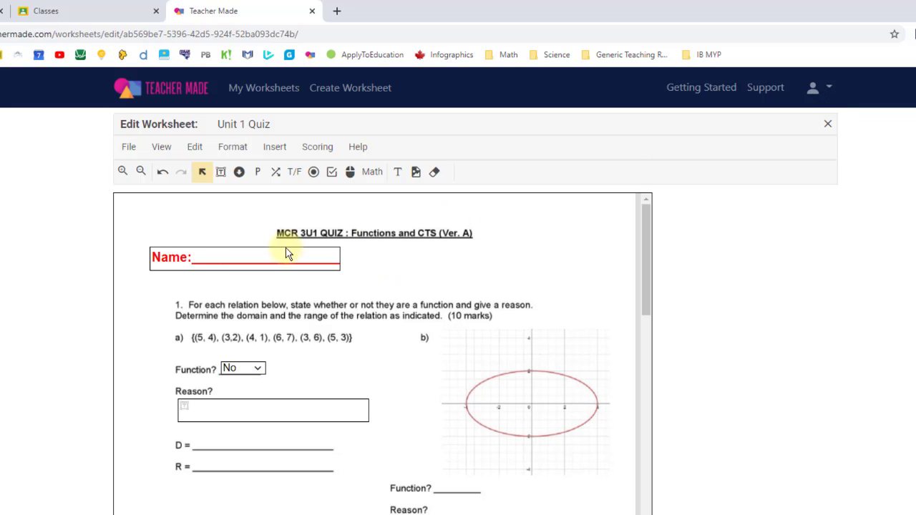
{"action": "left_click", "coordinate": [207, 250]}
{"action": "left_click", "coordinate": [201, 252]}
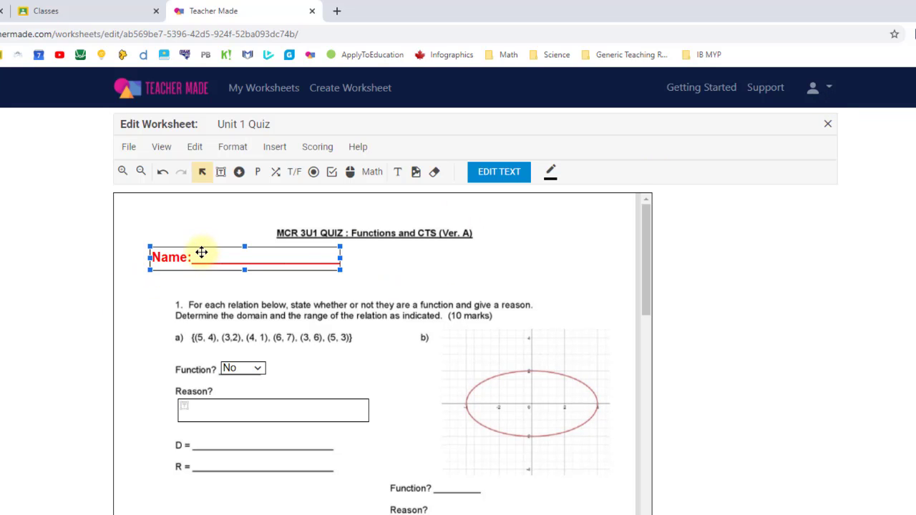
{"action": "left_click", "coordinate": [551, 176]}
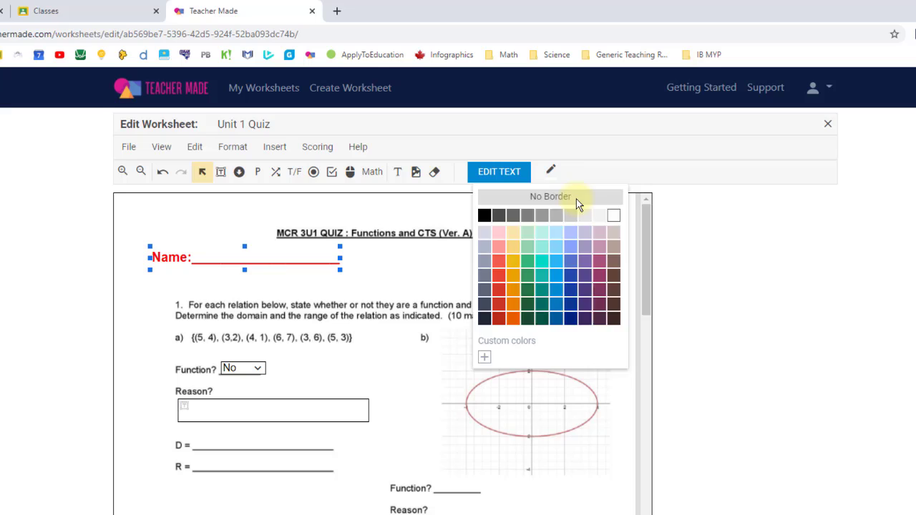
{"action": "left_click", "coordinate": [579, 199]}
{"action": "left_click", "coordinate": [435, 286]}
{"action": "left_click", "coordinate": [141, 337]}
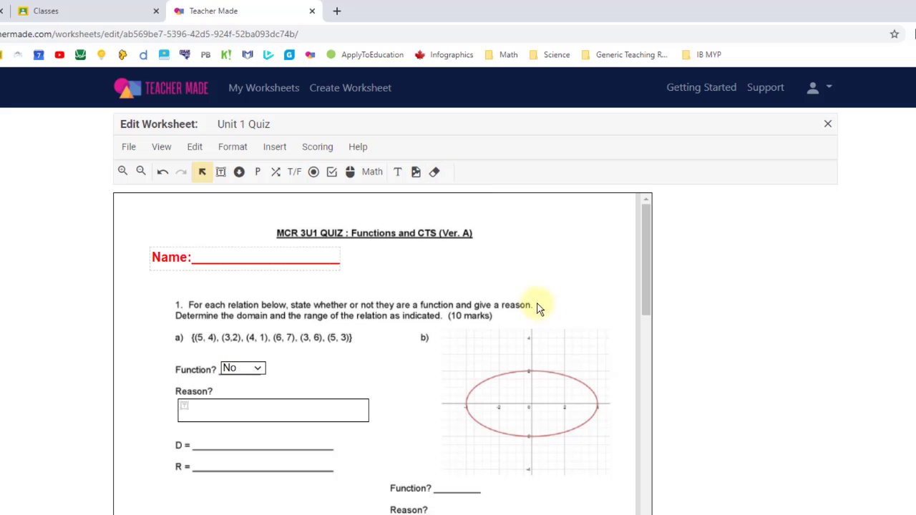
- Select the red Name text box under the MCR 3U1 title and delete it
{"action": "left_click", "coordinate": [129, 147]}
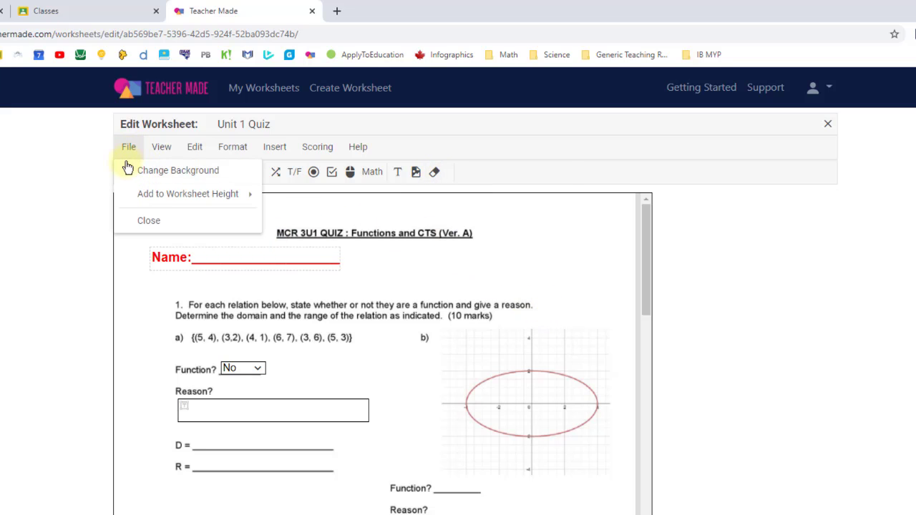
{"action": "left_click", "coordinate": [161, 147]}
{"action": "left_click", "coordinate": [195, 147]}
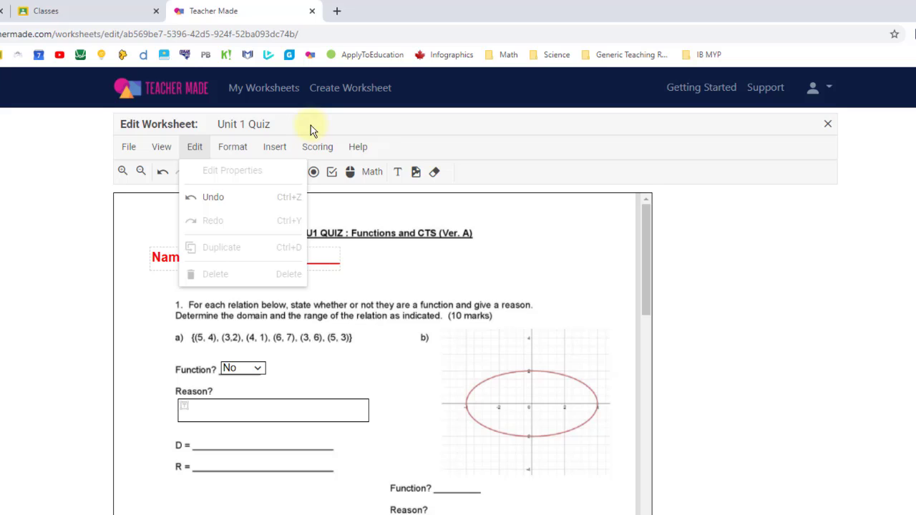
{"action": "left_click", "coordinate": [501, 262]}
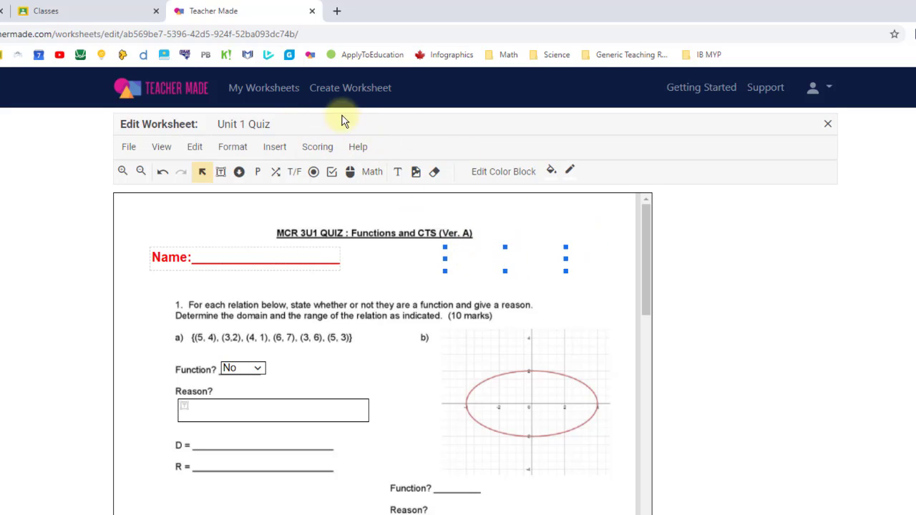
{"action": "left_click", "coordinate": [413, 274]}
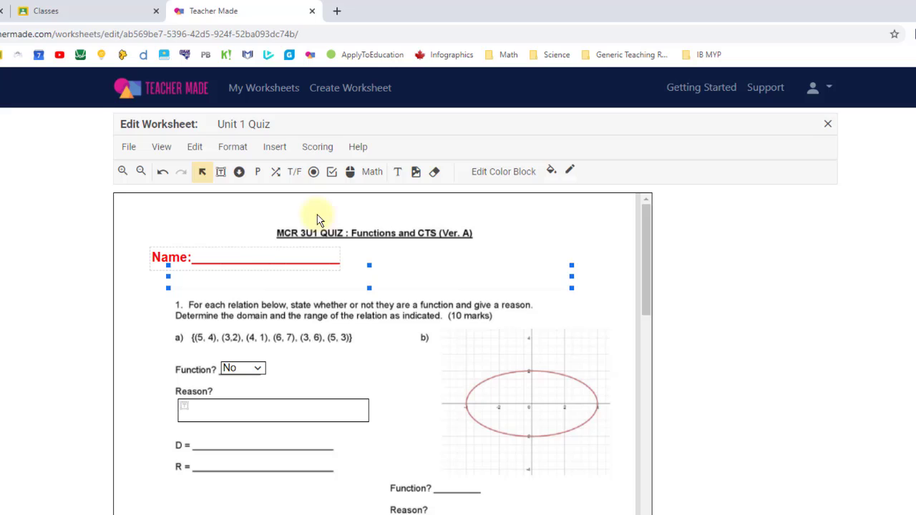
{"action": "left_click", "coordinate": [263, 249]}
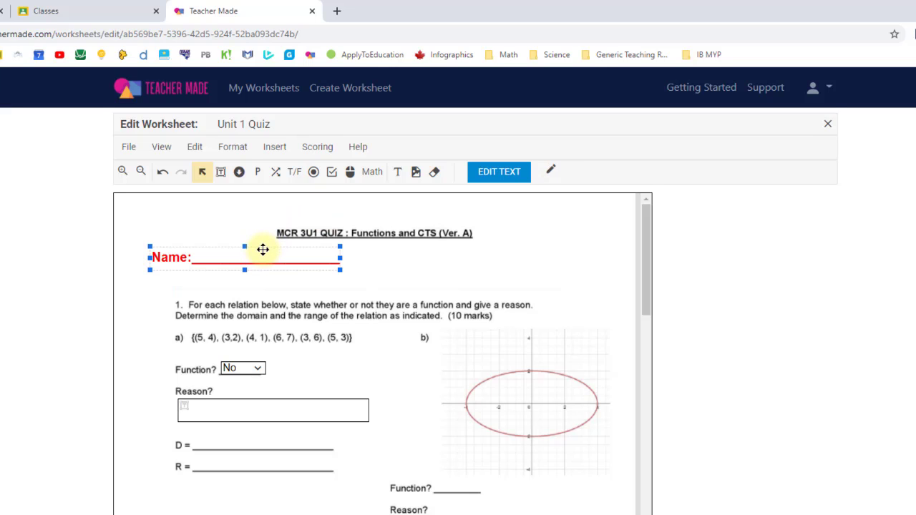
{"action": "key", "text": "Delete"}
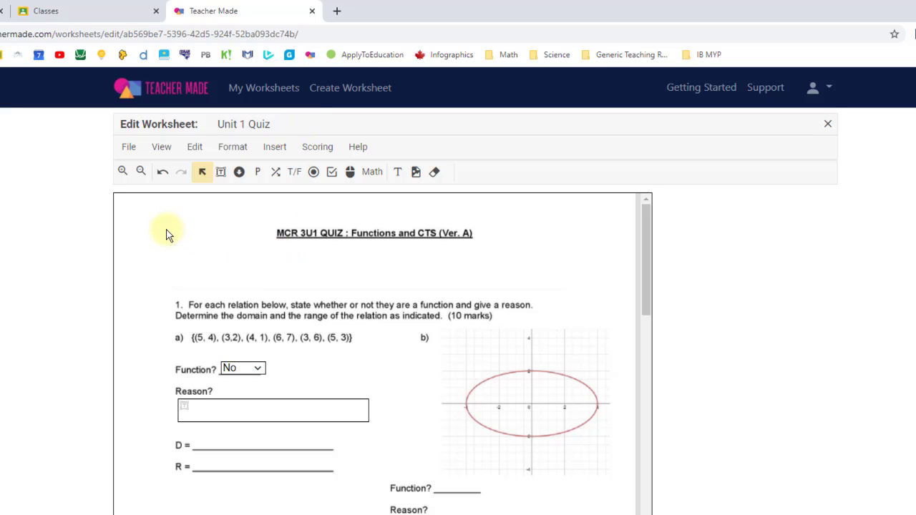
- Close the worksheet editor and open the Actions menu on the Unit 1 Quiz detail page
{"action": "left_click", "coordinate": [132, 157]}
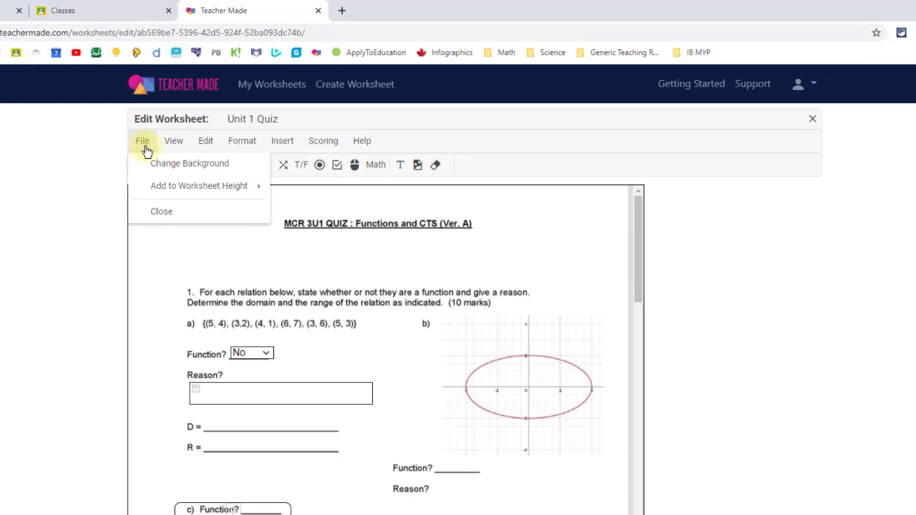
{"action": "left_click", "coordinate": [787, 319]}
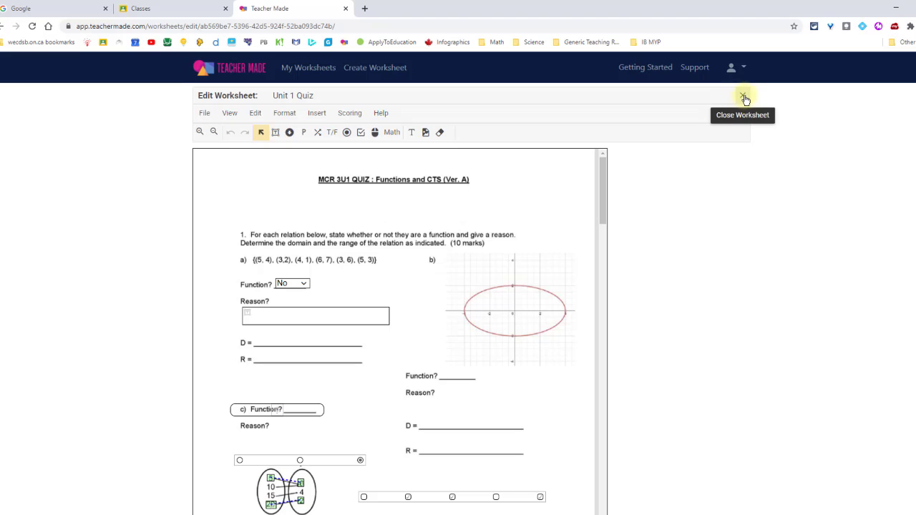
{"action": "left_click", "coordinate": [204, 115]}
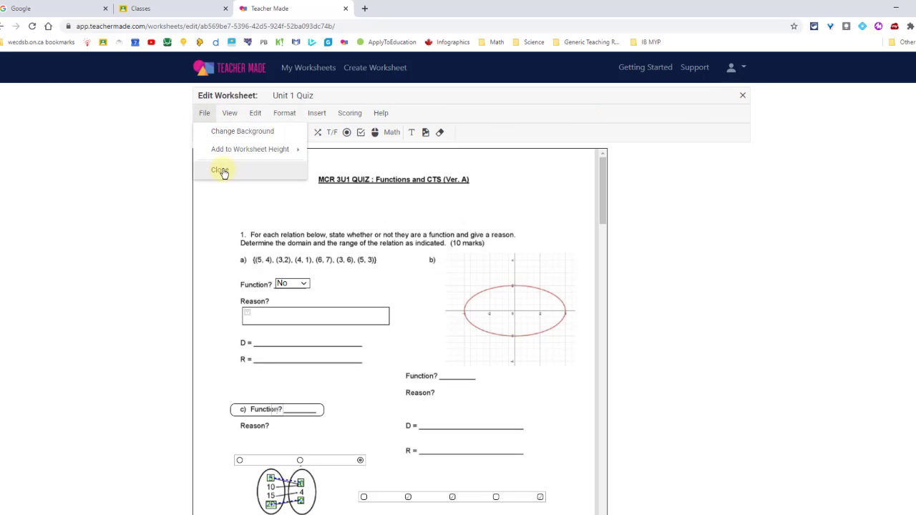
{"action": "left_click", "coordinate": [745, 98]}
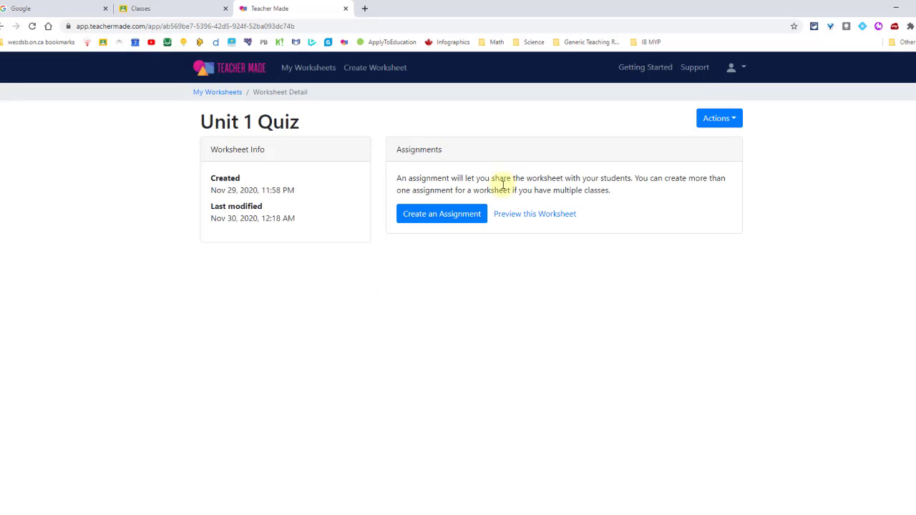
{"action": "left_click", "coordinate": [736, 124]}
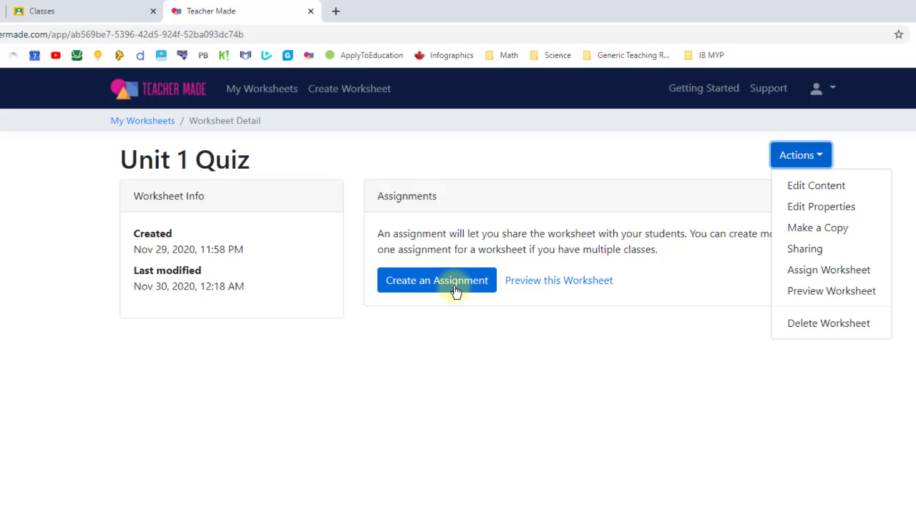
- Start assigning the worksheet with Google account sign-in, leaving score display off
{"action": "left_click", "coordinate": [843, 273]}
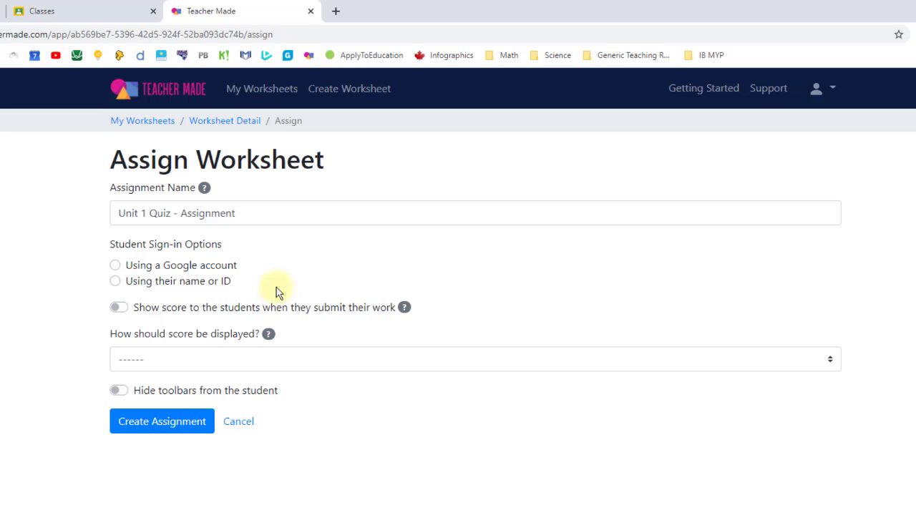
{"action": "left_click", "coordinate": [115, 266]}
{"action": "left_click", "coordinate": [118, 308]}
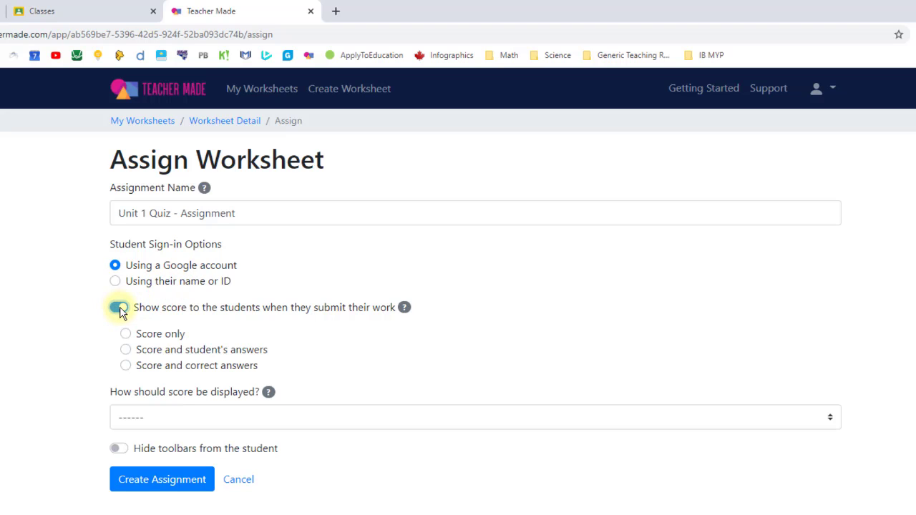
{"action": "left_click", "coordinate": [119, 308]}
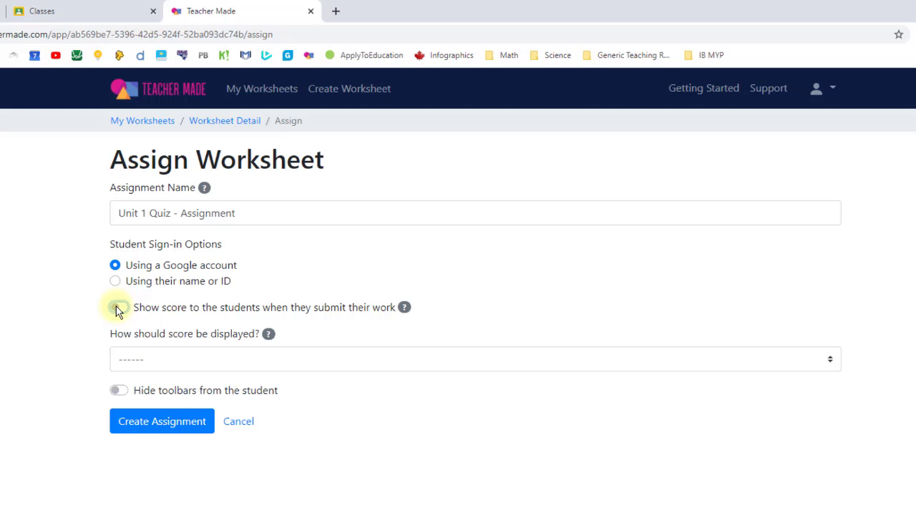
{"action": "left_click", "coordinate": [119, 309]}
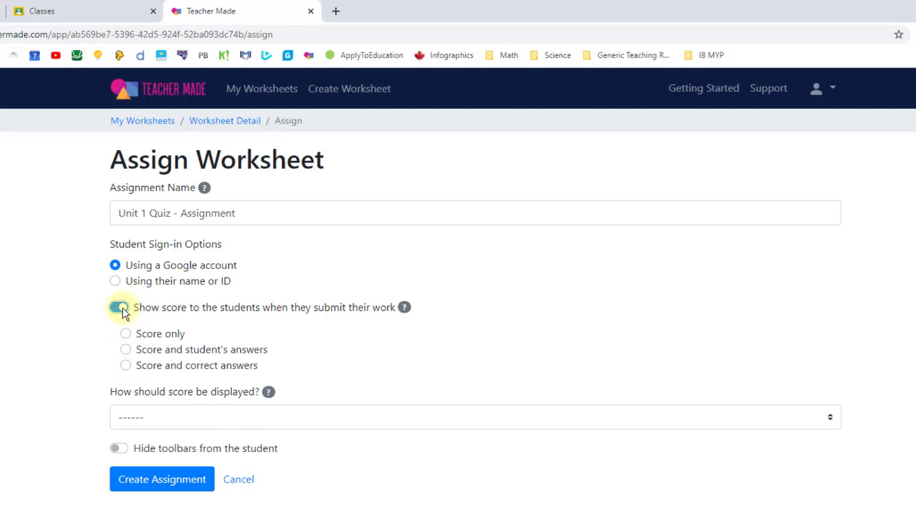
{"action": "left_click", "coordinate": [119, 308]}
{"action": "left_click", "coordinate": [176, 358]}
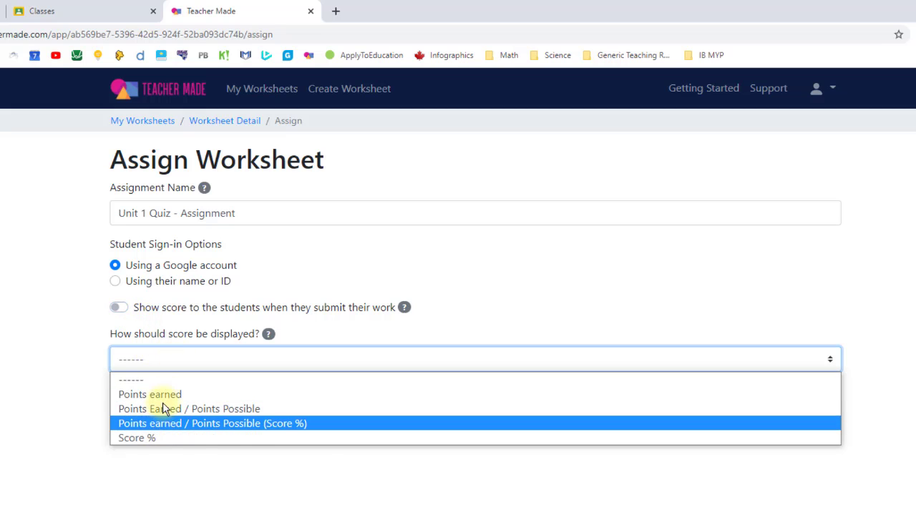
{"action": "left_click", "coordinate": [164, 361]}
- Leave toolbar hiding off, create the assignment and copy its share link
{"action": "left_click", "coordinate": [162, 465]}
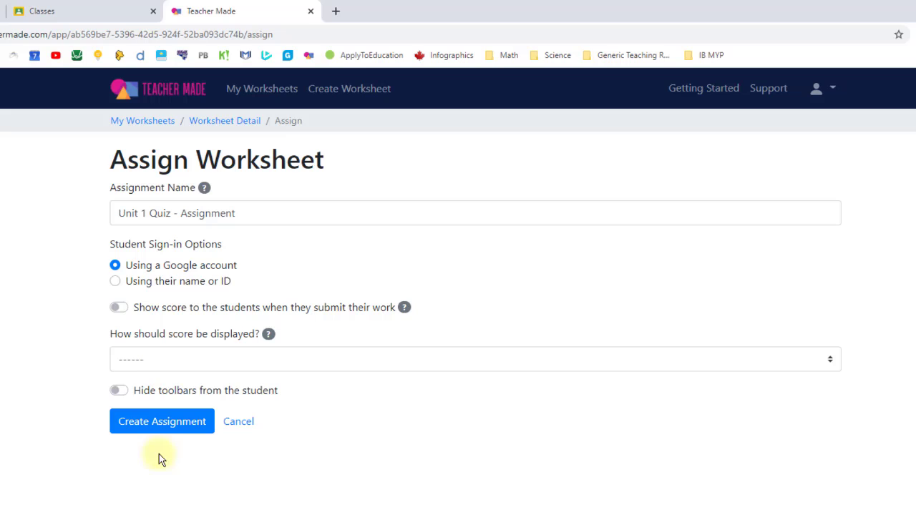
{"action": "left_click", "coordinate": [120, 391]}
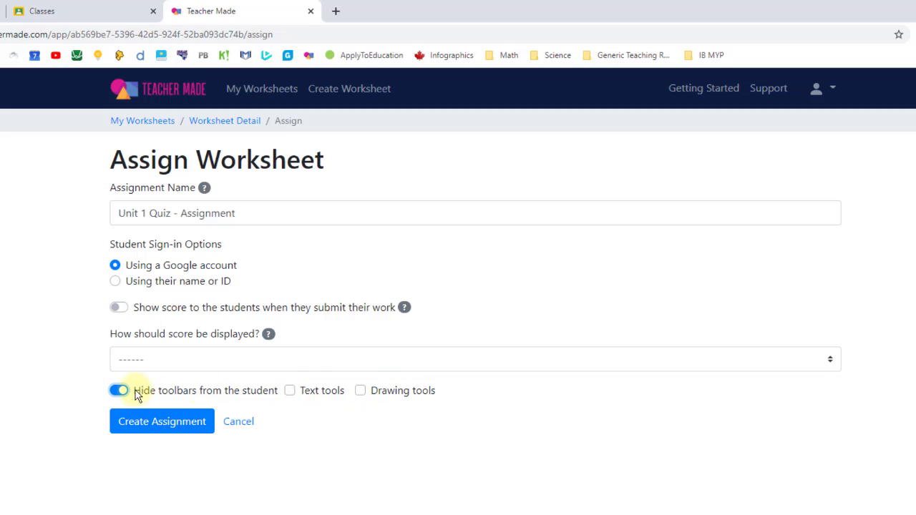
{"action": "left_click", "coordinate": [121, 392]}
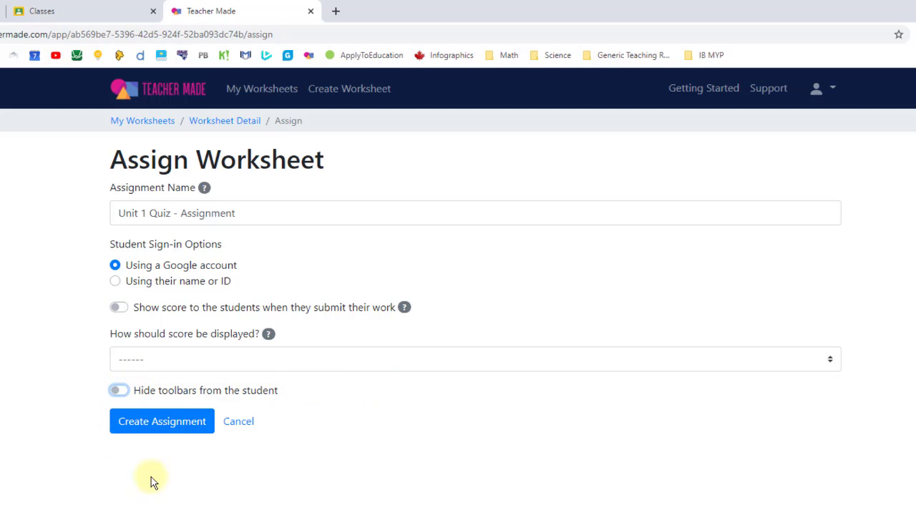
{"action": "left_click", "coordinate": [179, 428]}
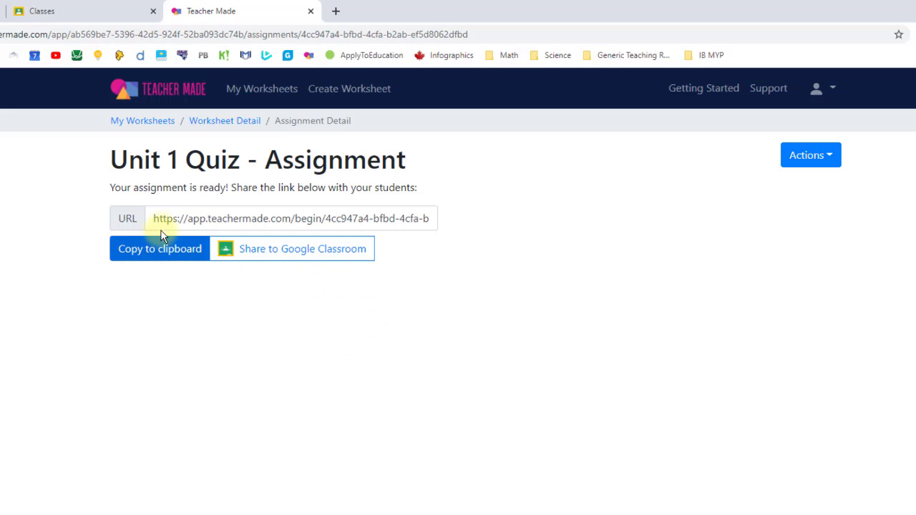
{"action": "left_click", "coordinate": [179, 247]}
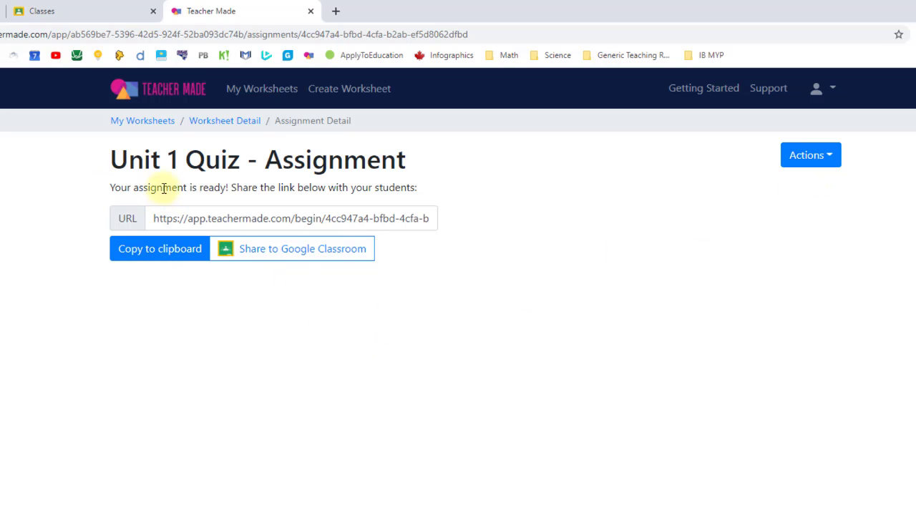
- Return to Worksheet Detail, check the assignment's options menu, then go to My Worksheets
{"action": "left_click", "coordinate": [217, 126]}
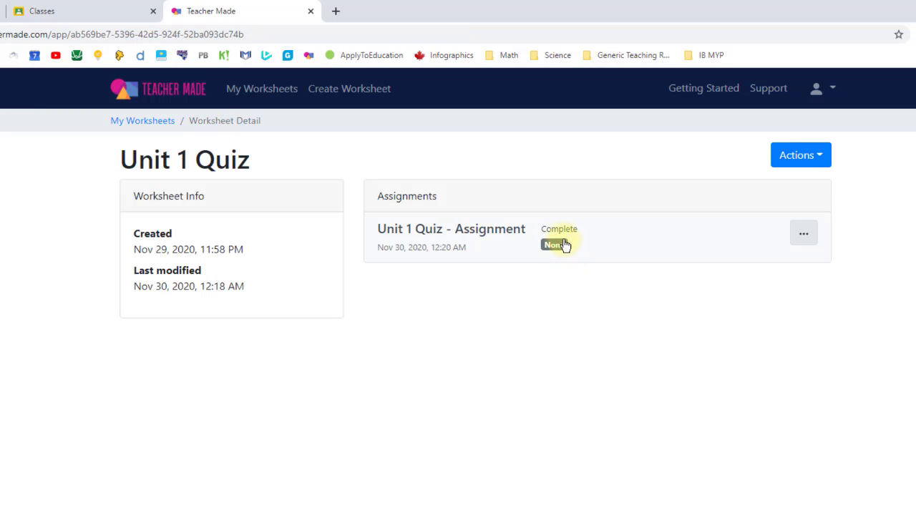
{"action": "left_click", "coordinate": [804, 238]}
{"action": "left_click", "coordinate": [522, 239]}
{"action": "left_click", "coordinate": [262, 91]}
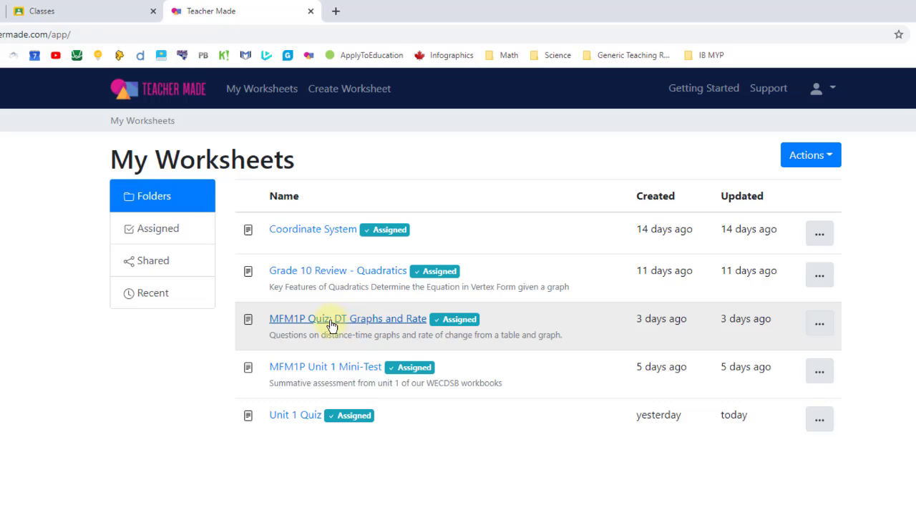
{"action": "left_click", "coordinate": [329, 323]}
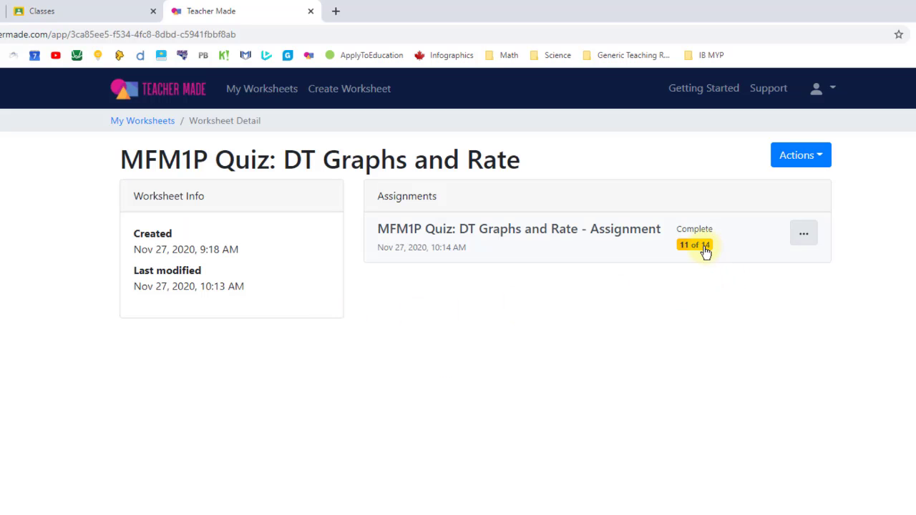
{"action": "left_click", "coordinate": [660, 247]}
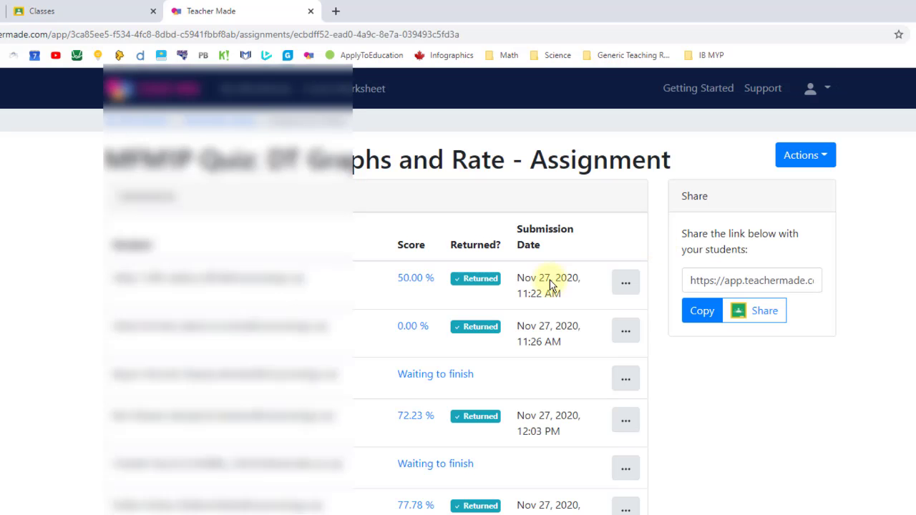
{"action": "scroll", "coordinate": [408, 277], "scroll_direction": "down", "scroll_amount": 1}
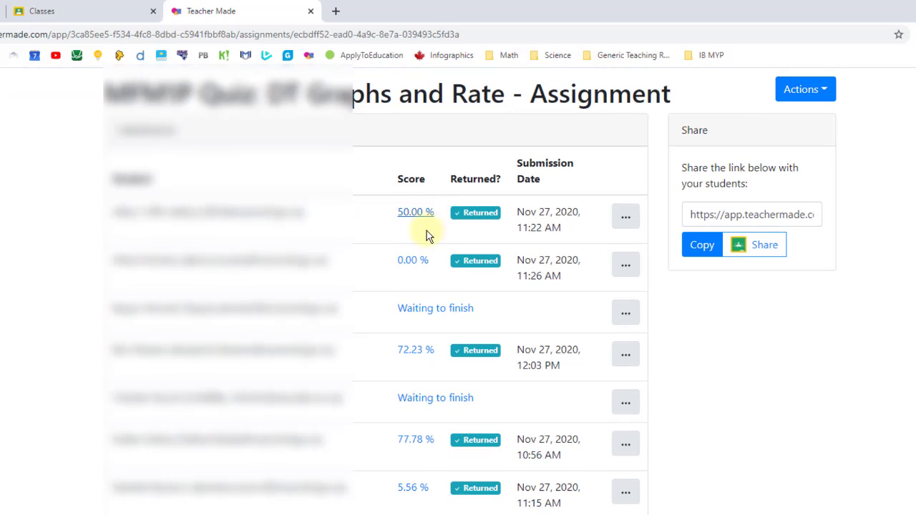
{"action": "scroll", "coordinate": [478, 356], "scroll_direction": "down", "scroll_amount": 3}
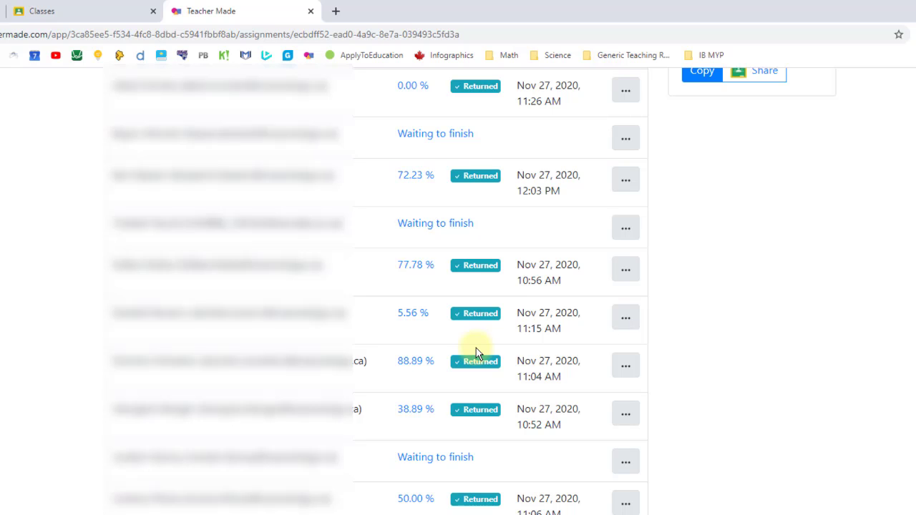
{"action": "scroll", "coordinate": [511, 335], "scroll_direction": "up", "scroll_amount": 4}
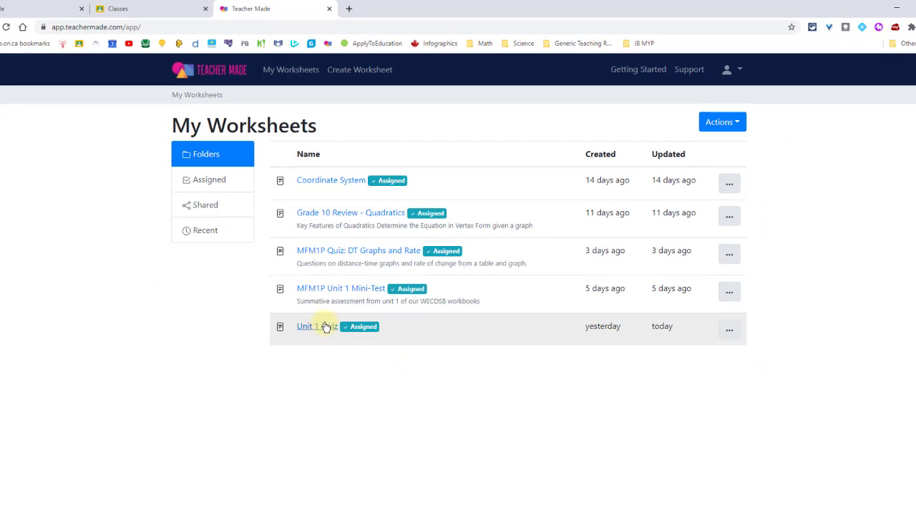
- Choose Delete Worksheet from the Unit 1 Quiz row's menu and confirm the deletion
{"action": "left_click", "coordinate": [729, 331]}
{"action": "left_click", "coordinate": [763, 463]}
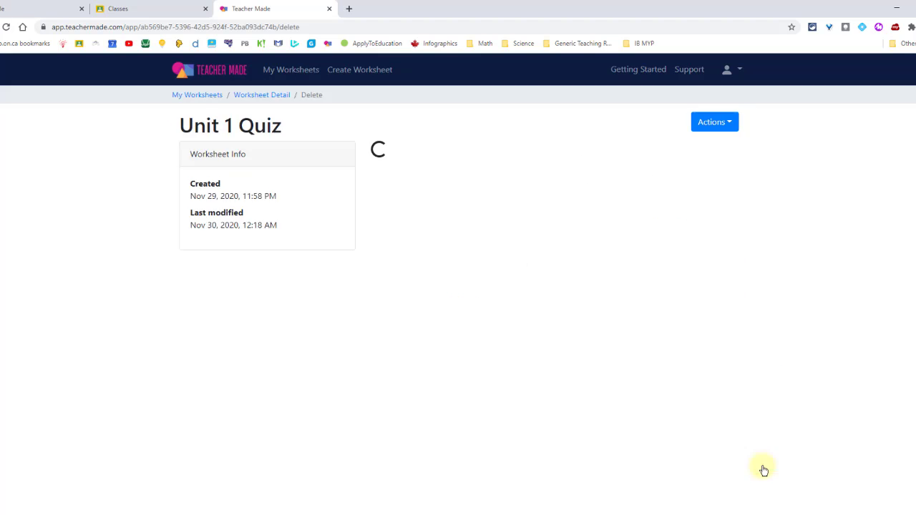
{"action": "left_click", "coordinate": [511, 199]}
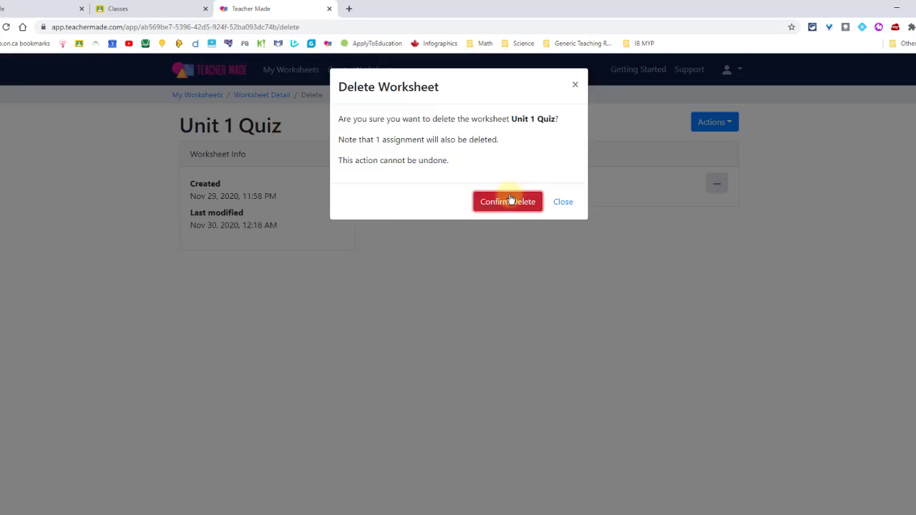